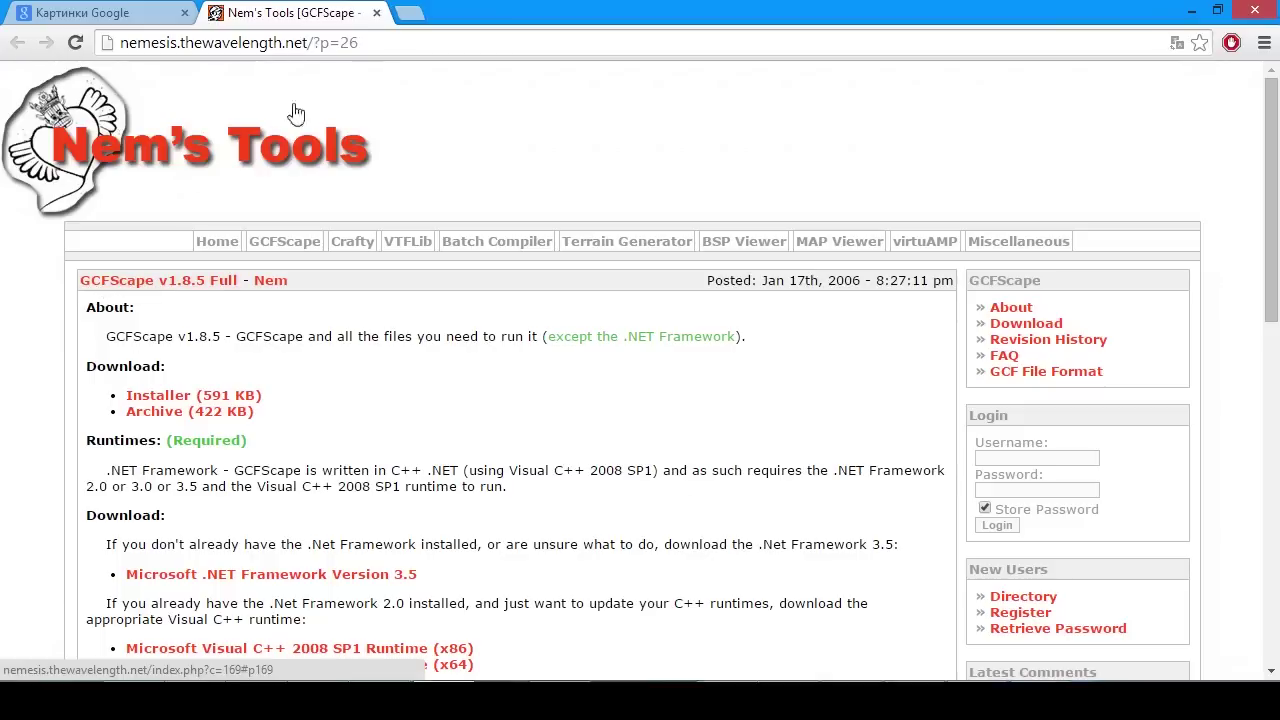
- Examine the Nem's Tools page address and its GCFScape v1.8.5 installer and archive download links
left_click_drag(417, 43, 128, 40)
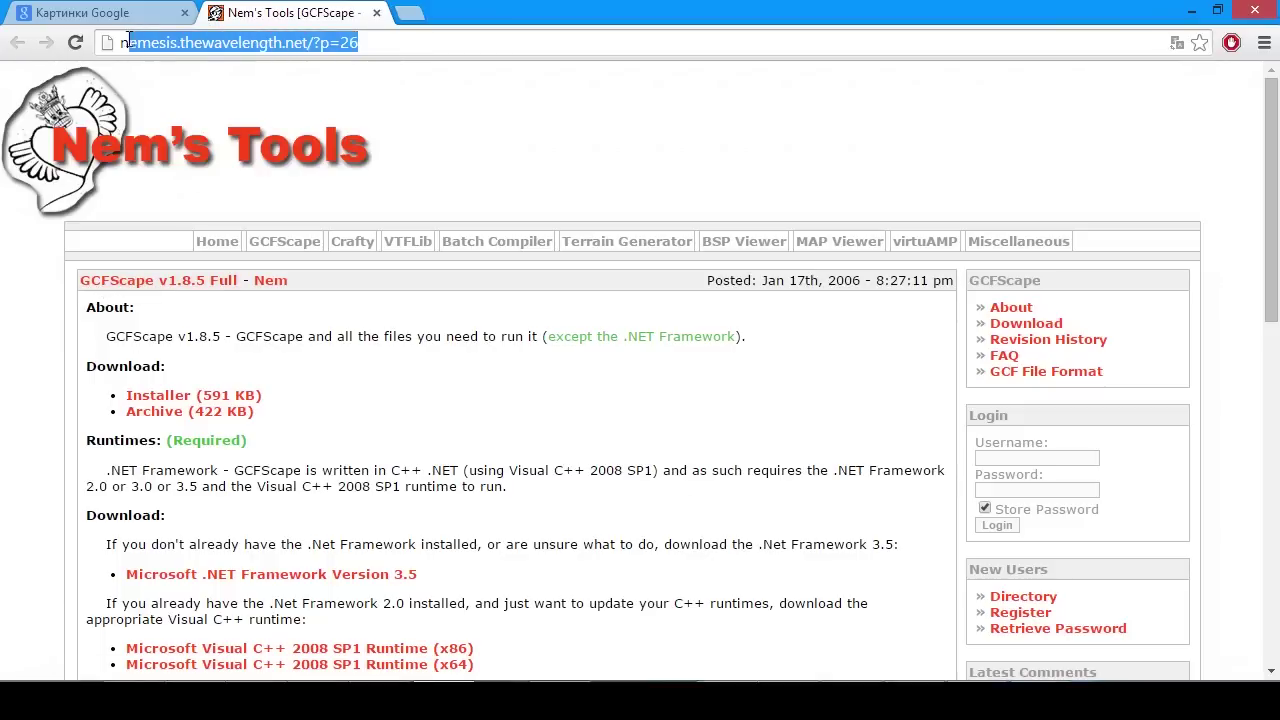
left_click_drag(386, 43, 113, 41)
left_click_drag(293, 402, 130, 418)
left_click(250, 415)
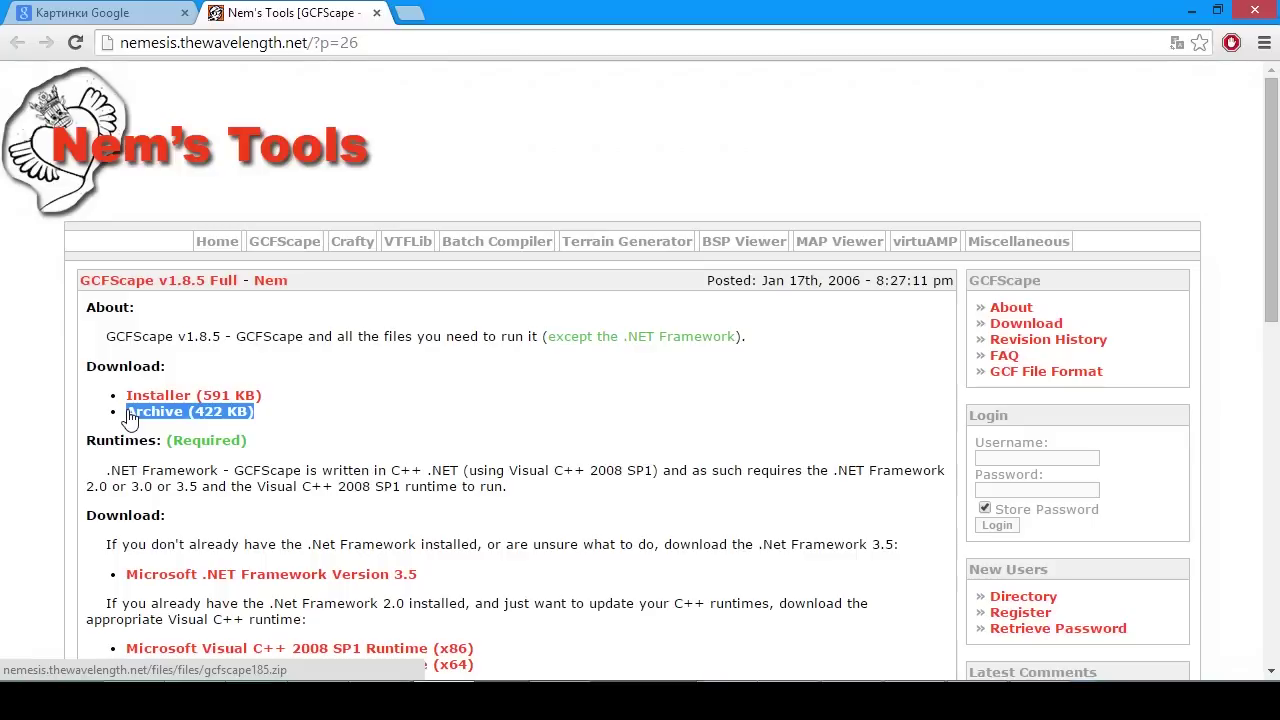
left_click(298, 406)
left_click_drag(293, 401, 162, 398)
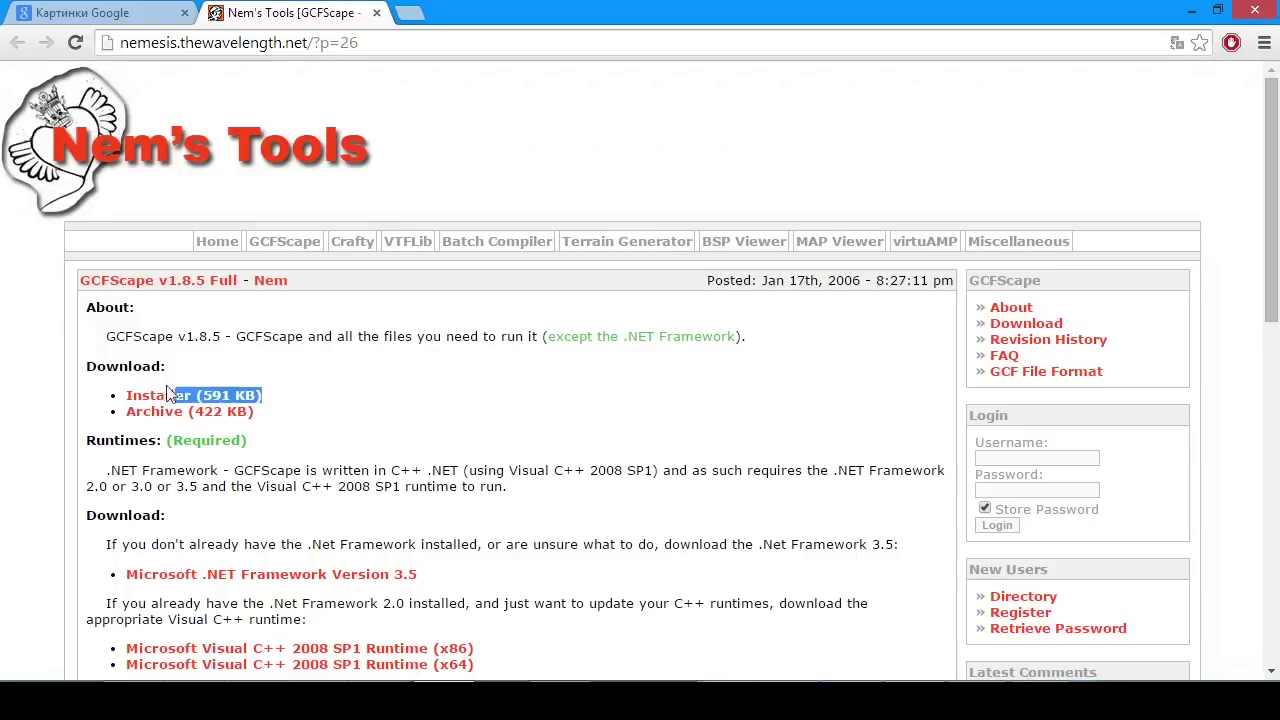
left_click_drag(79, 278, 245, 412)
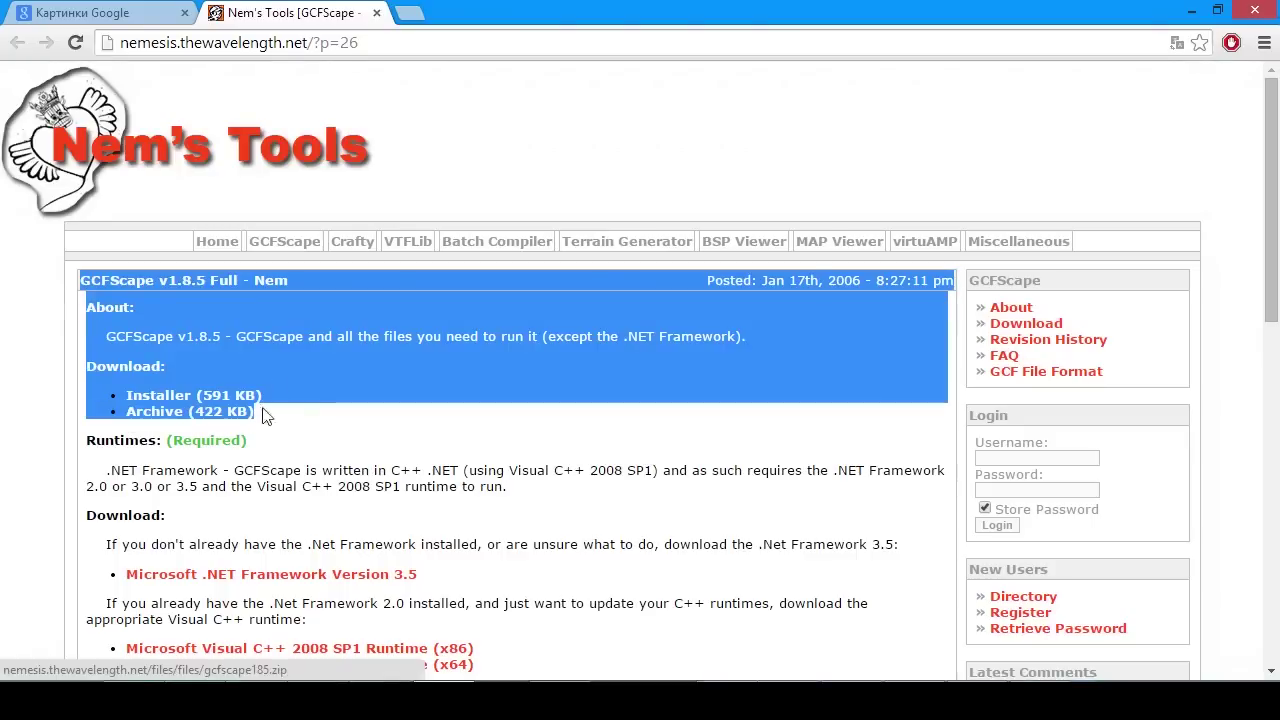
left_click(298, 342)
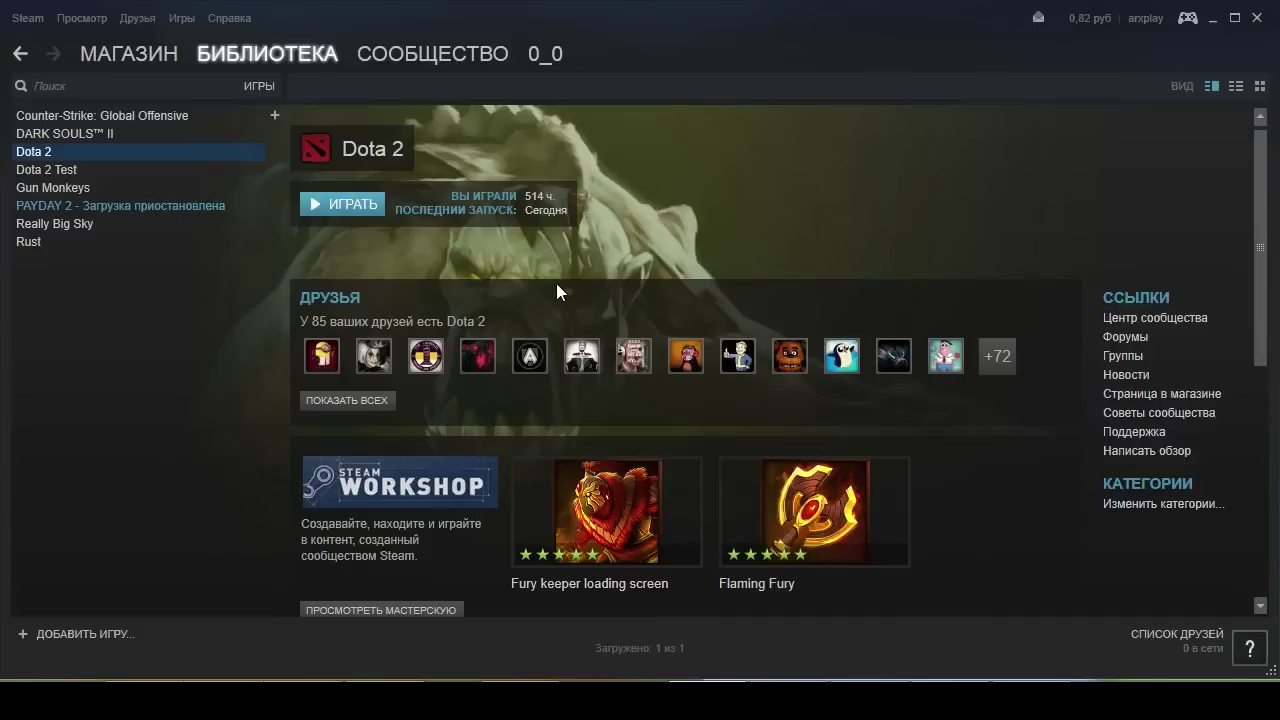
- Remove -override_vpk from Dota 2's launch options in the Steam library and save the change
right_click(36, 158)
left_click(62, 433)
right_click(40, 157)
left_click(78, 432)
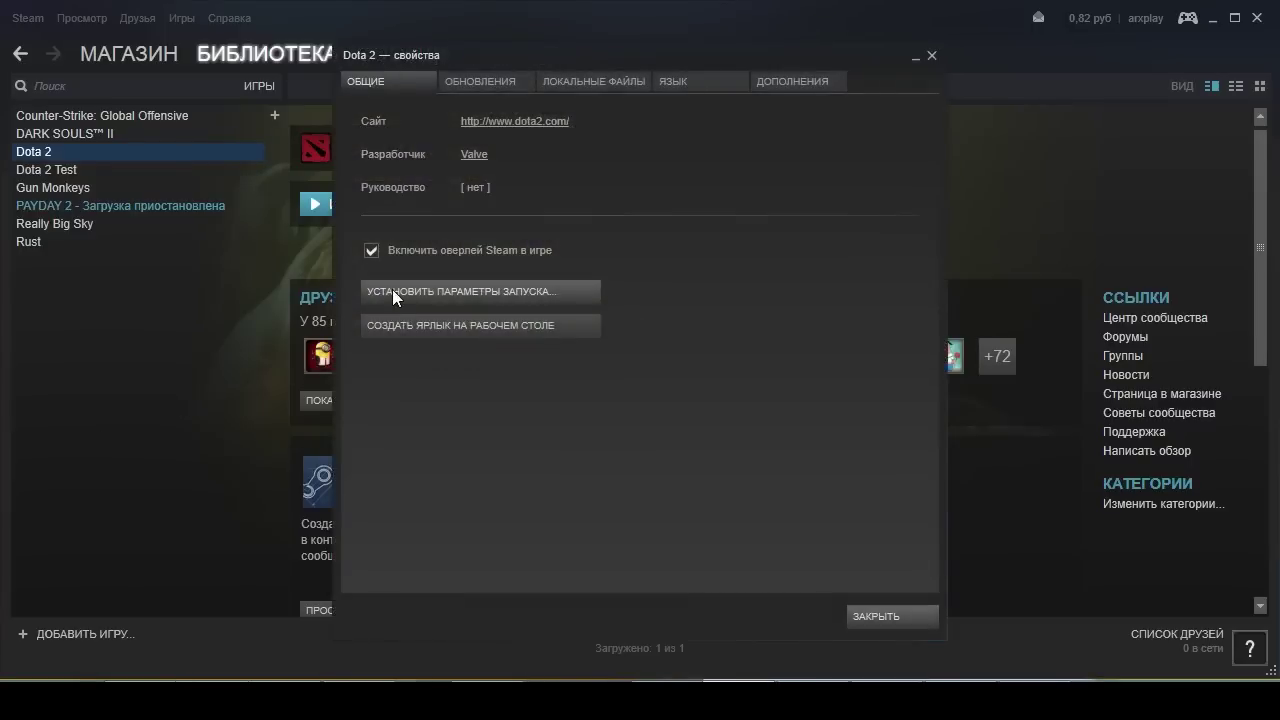
left_click(425, 294)
left_click_drag(621, 358, 553, 356)
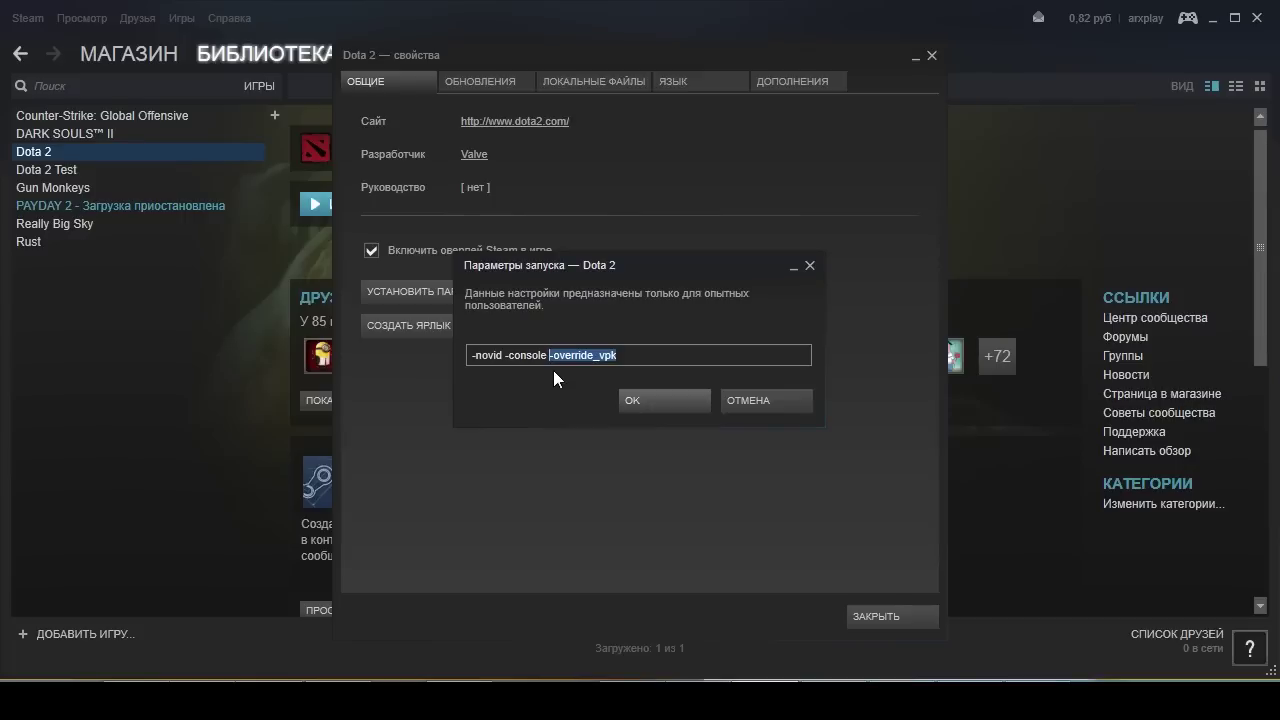
key("BackSpace")
left_click(657, 401)
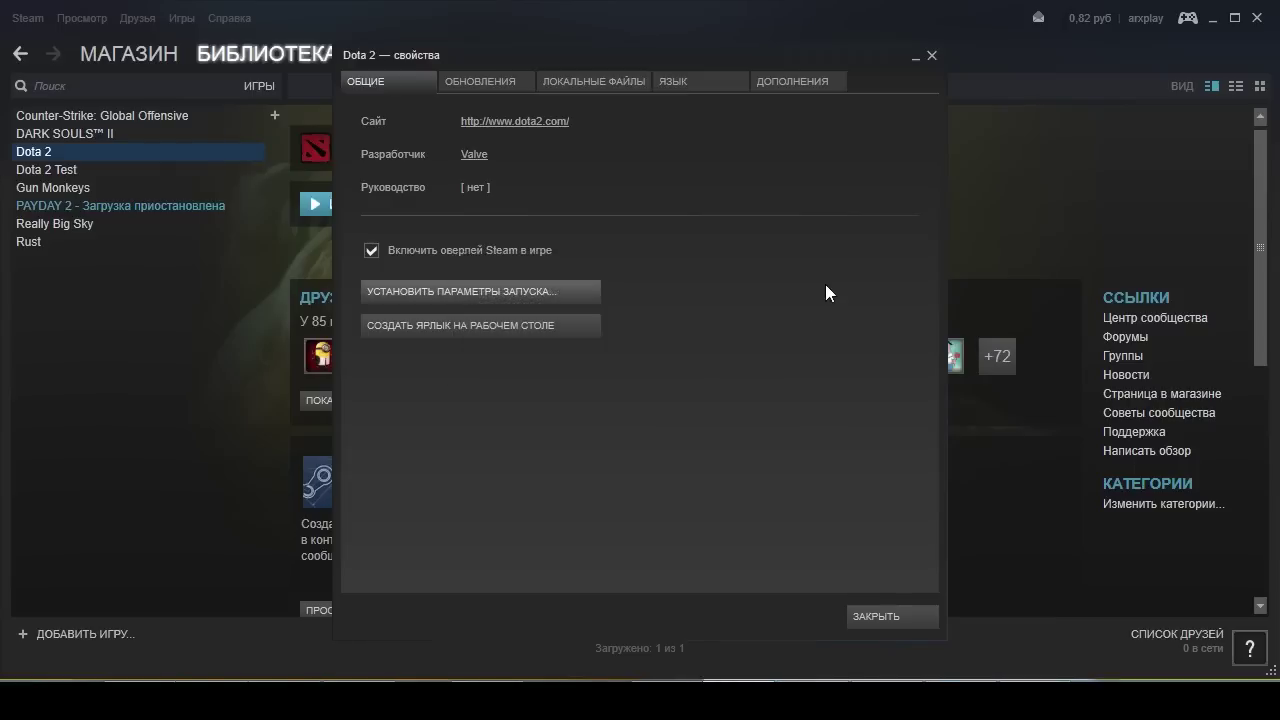
- Append -override_vpk to Dota 2's launch options, save them and close the game's properties
left_click(489, 292)
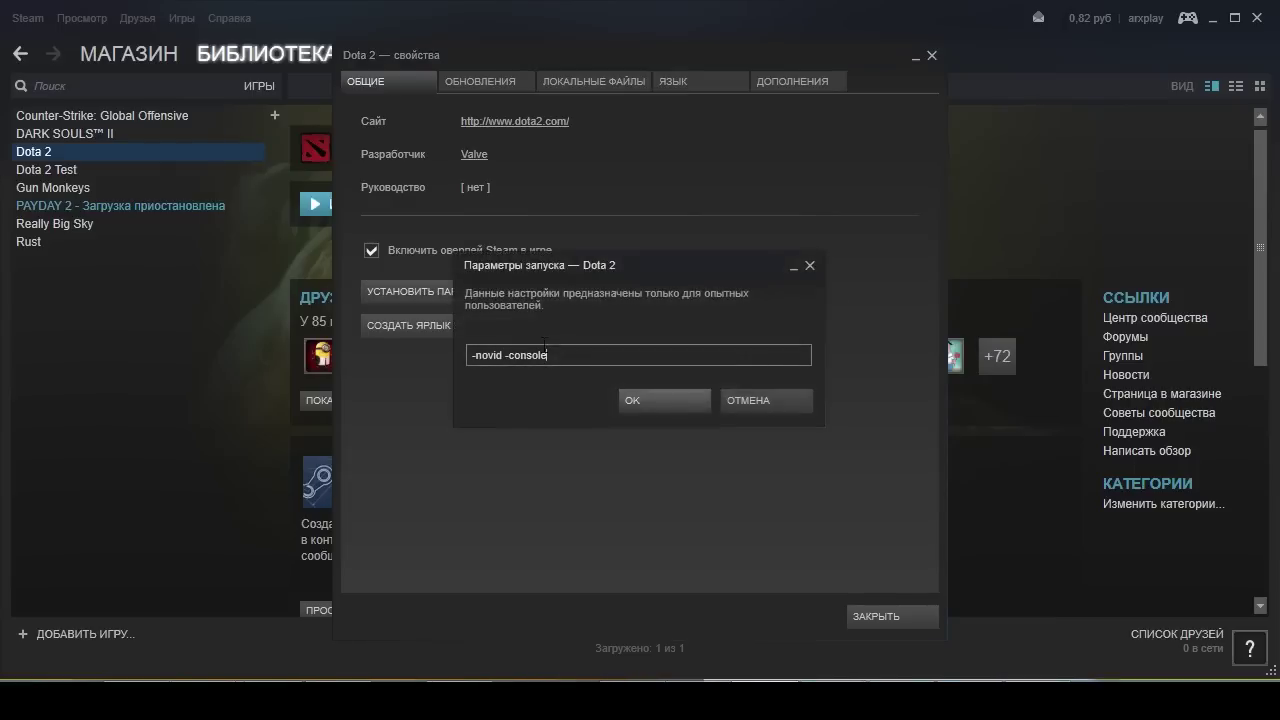
type("-override_vpk")
left_click(660, 396)
left_click(869, 616)
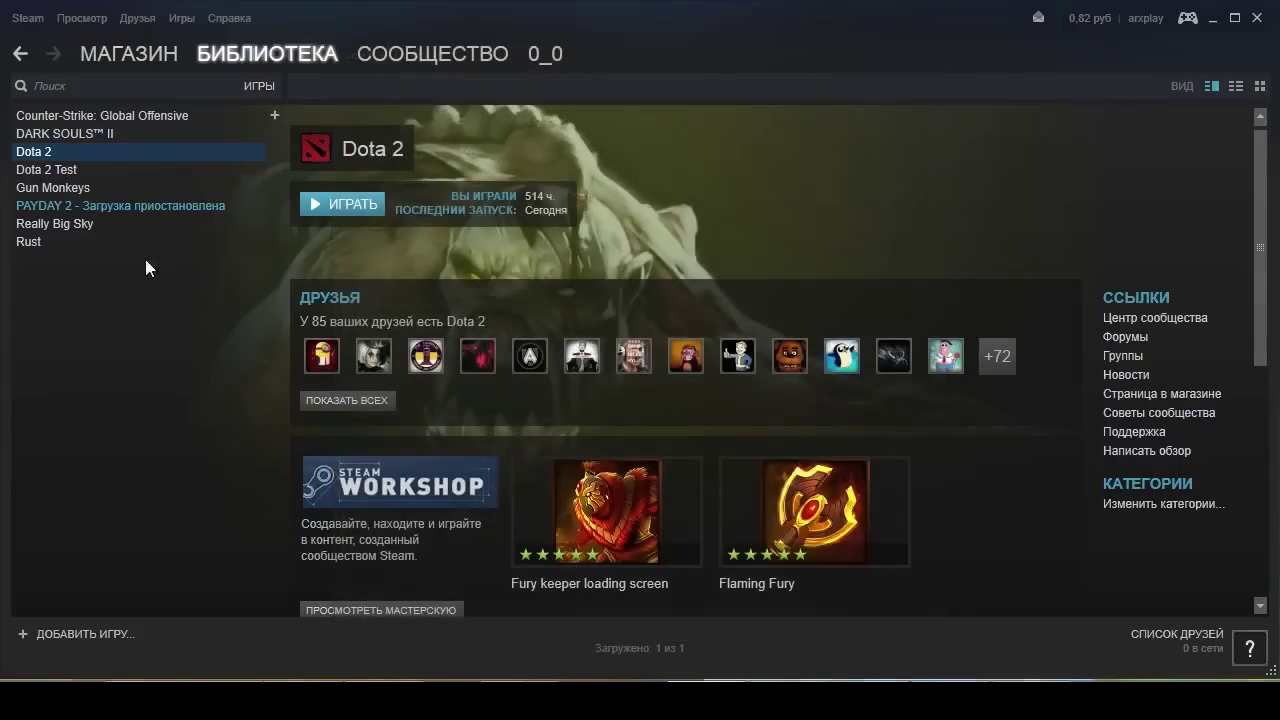
- Browse Dota 2's local files from its Steam properties and open the dota folder inside dota 2 beta
right_click(30, 154)
left_click(71, 439)
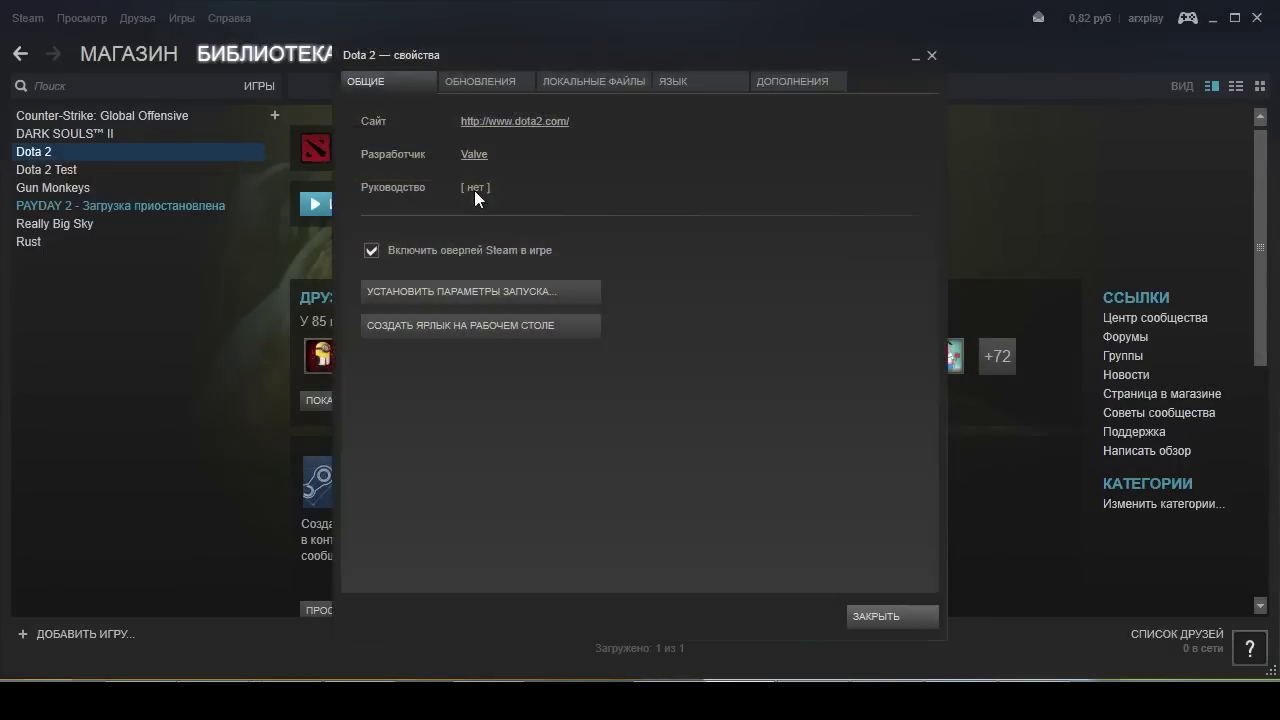
left_click(565, 82)
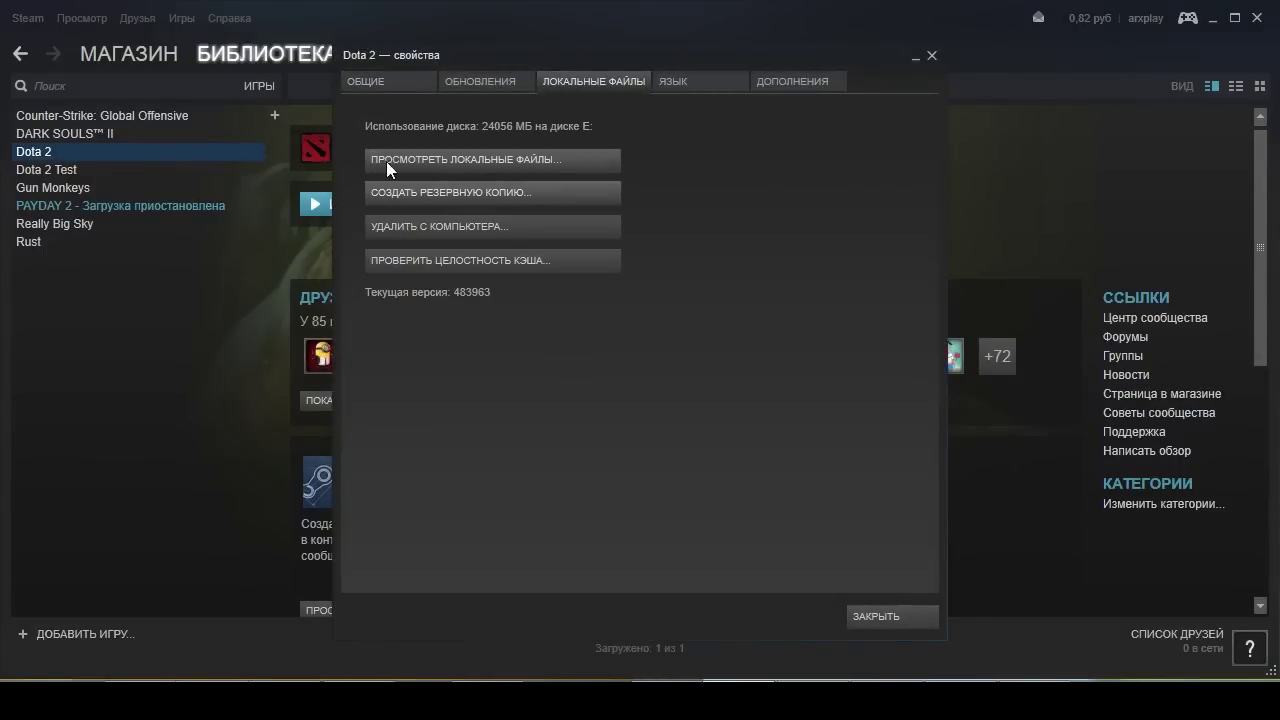
left_click(484, 163)
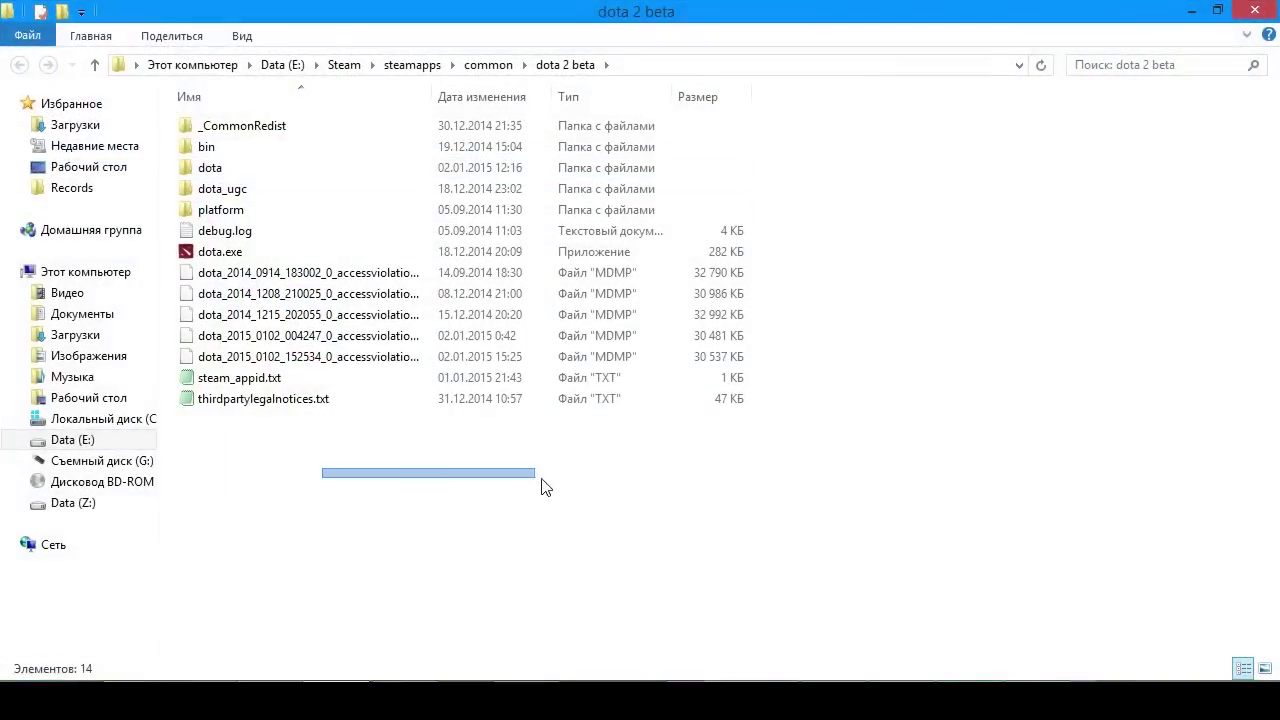
double_click(212, 168)
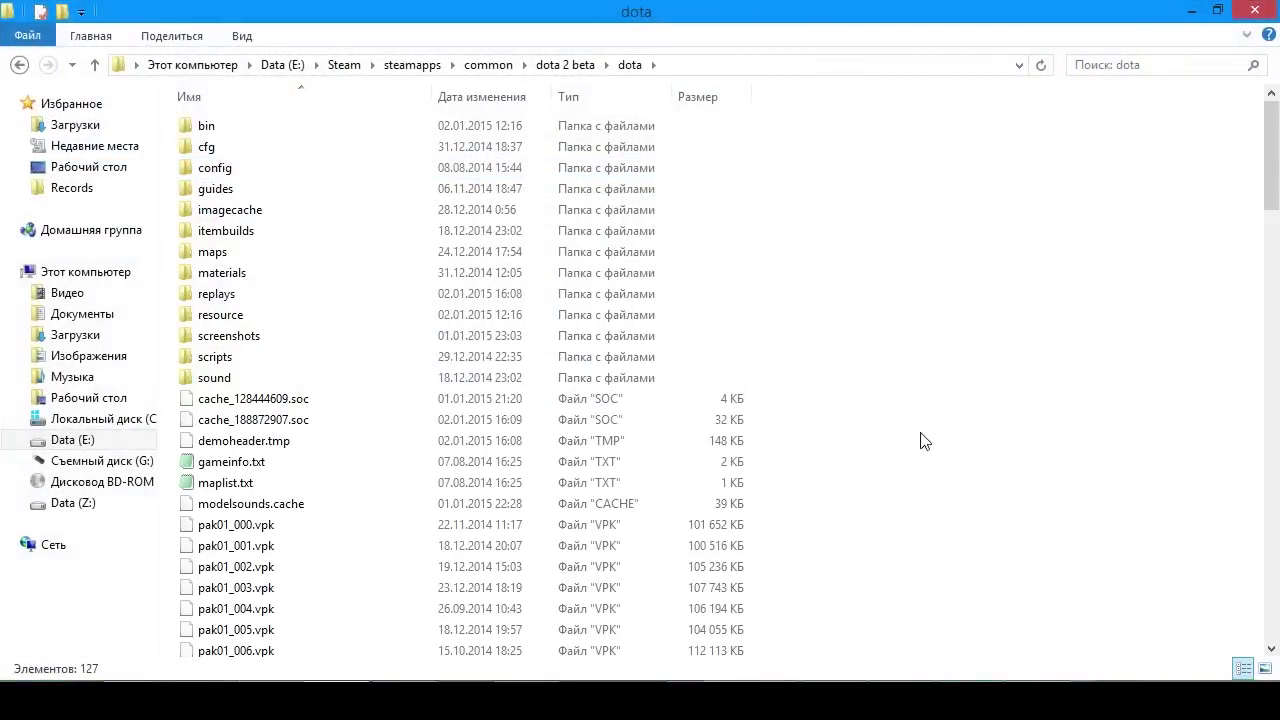
- Consult the folder path noted in AkelPad and open the resource folder inside dota
left_click(526, 700)
left_click_drag(613, 80, 674, 278)
left_click(517, 399)
double_click(400, 349)
double_click(453, 349)
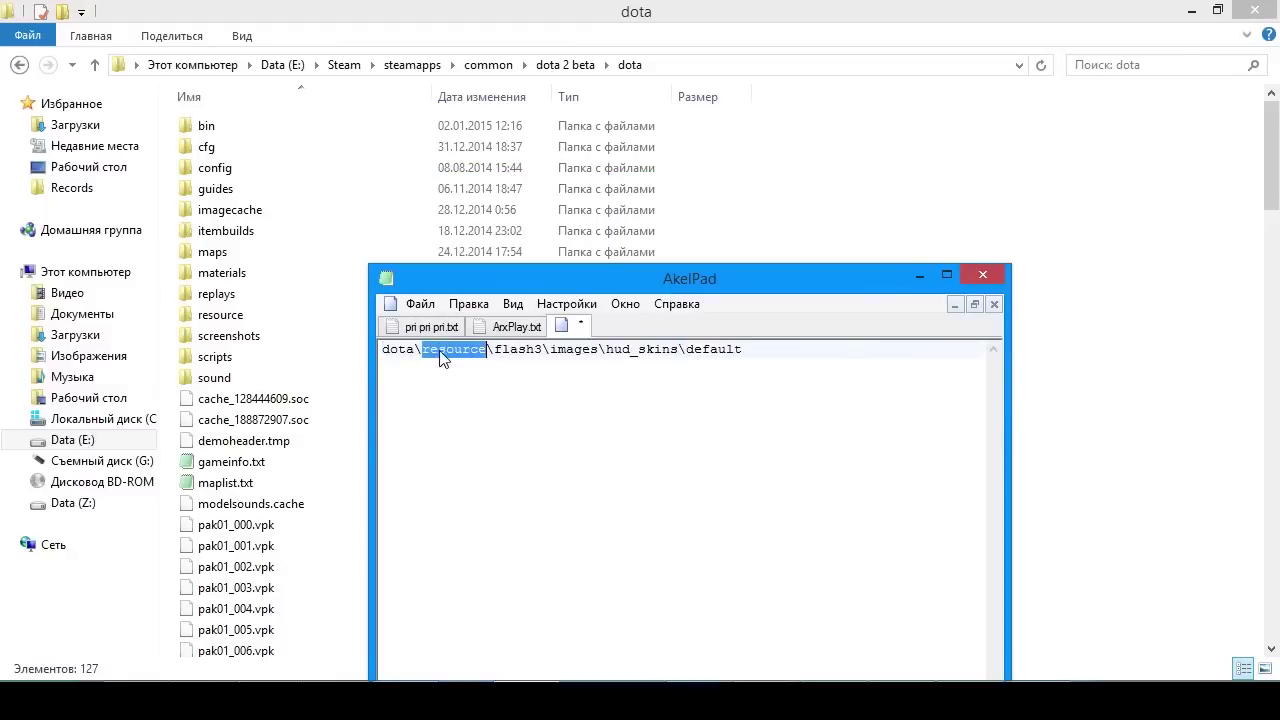
double_click(222, 318)
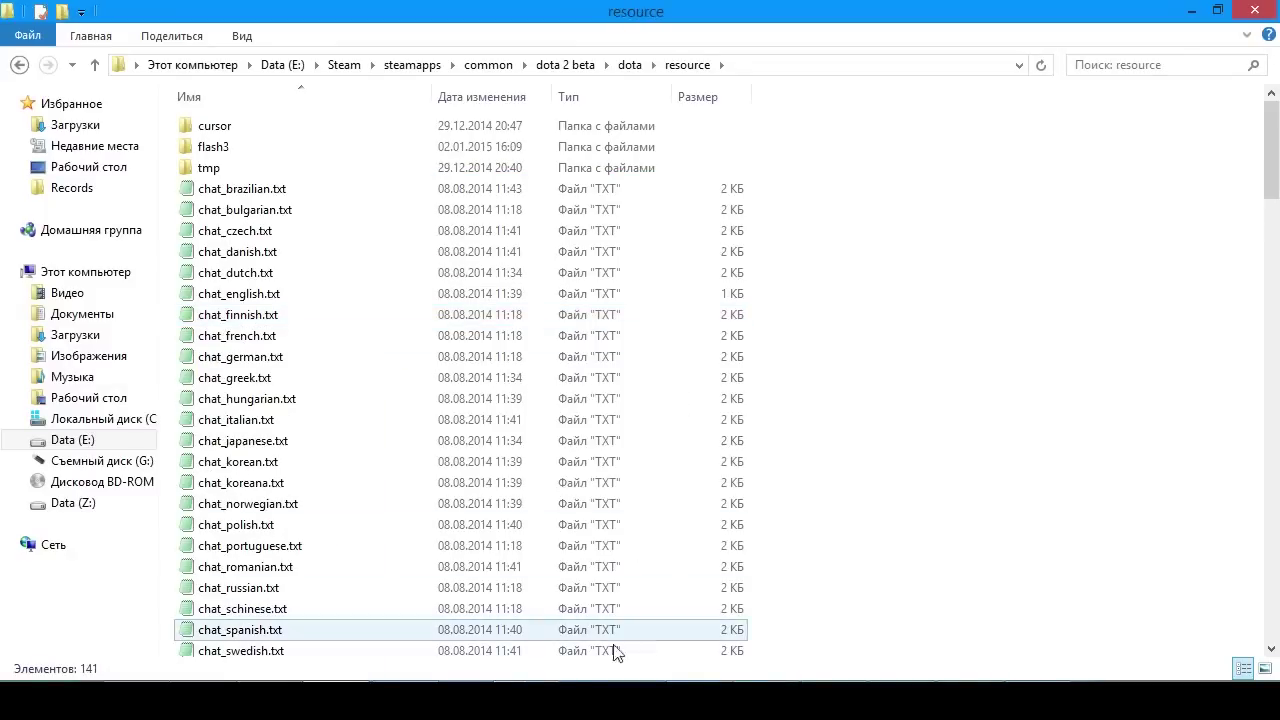
- Follow the path noted in AkelPad through the flash3 folder into its images folder
left_click(526, 700)
double_click(517, 349)
double_click(220, 149)
left_click(526, 700)
double_click(569, 350)
double_click(229, 131)
- Create a folder named hud_skins inside images, copying its name from the AkelPad note, and open it
left_click(526, 700)
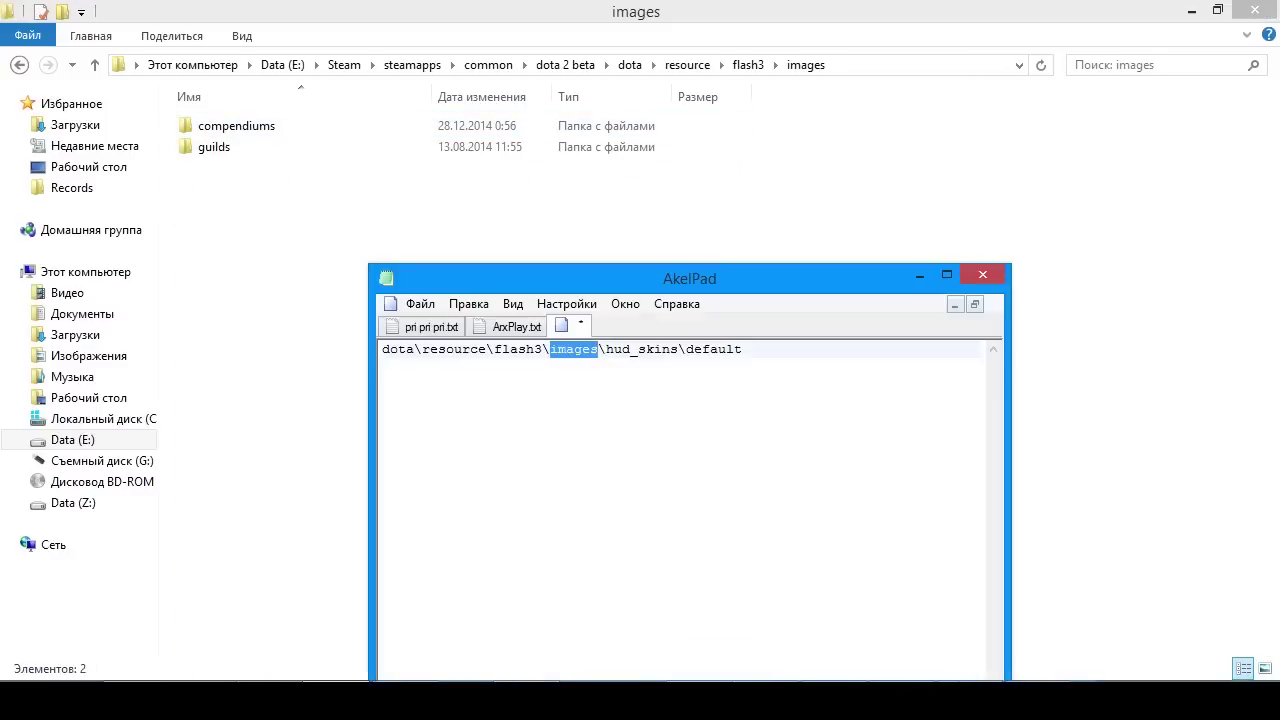
left_click(609, 349)
left_click_drag(609, 349, 680, 350)
key("ctrl+c")
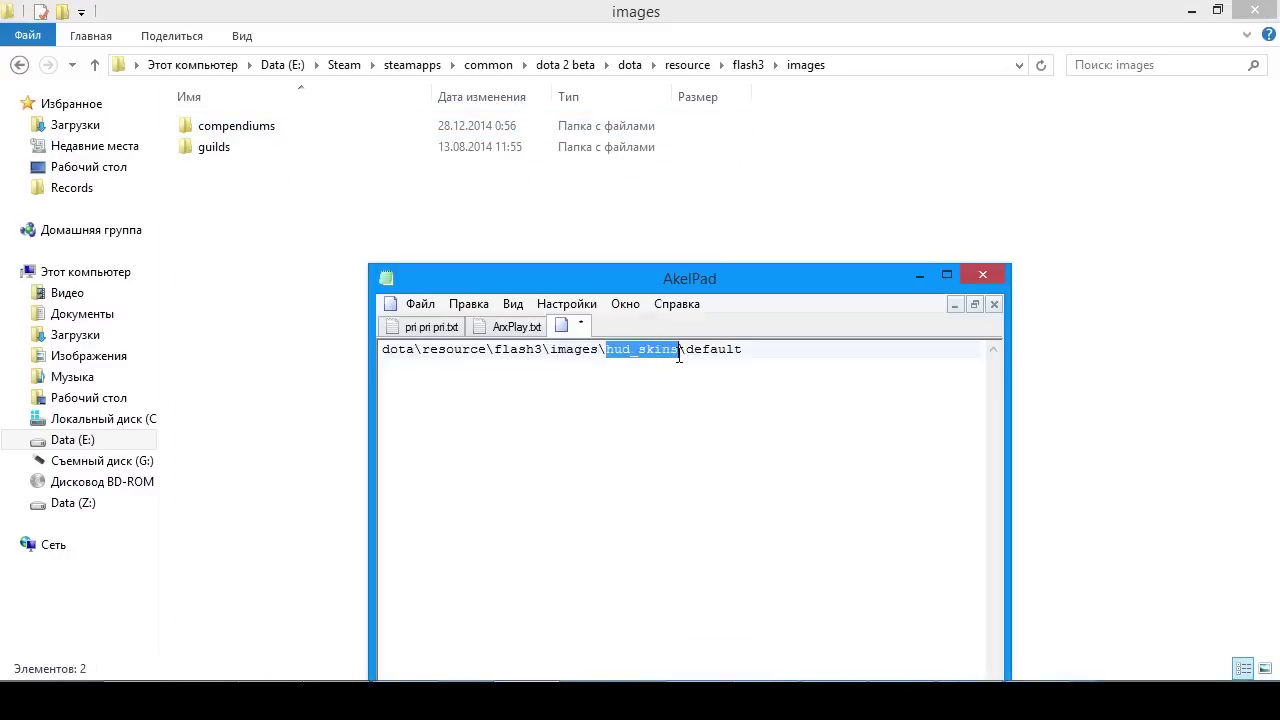
right_click(323, 206)
mouse_move(437, 469)
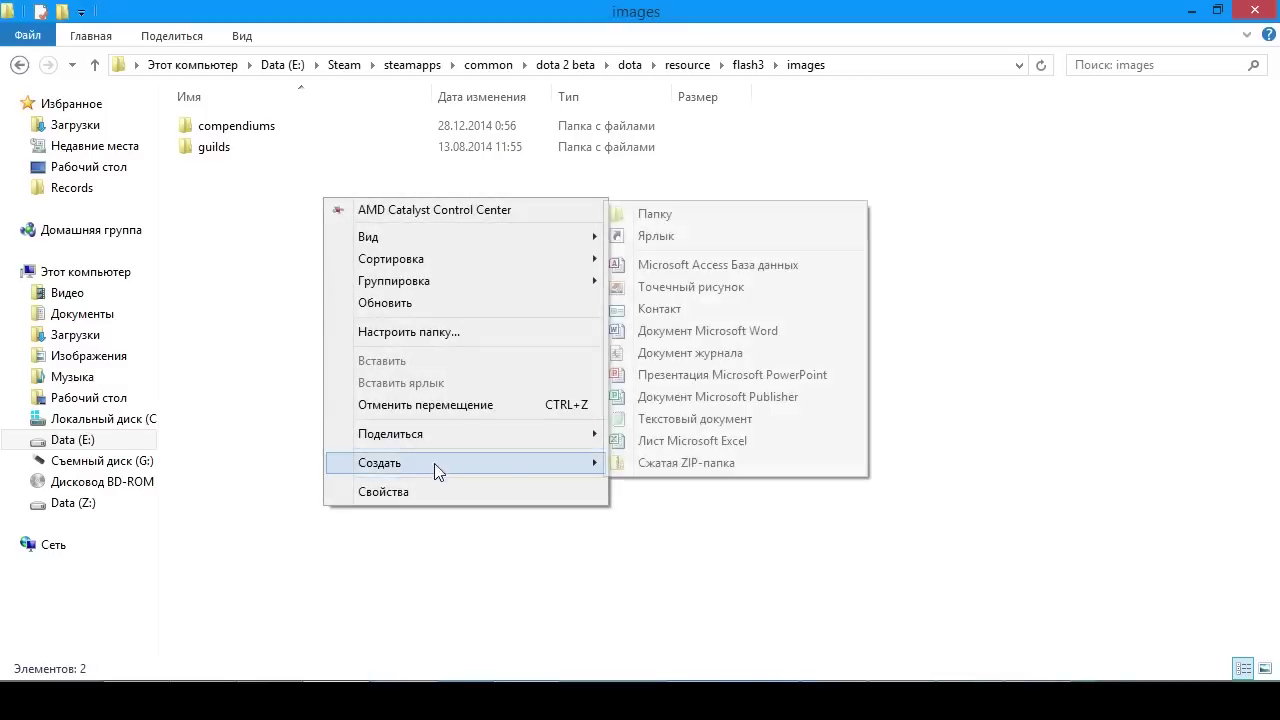
left_click(686, 212)
key("ctrl+v")
key("Return")
key("Return")
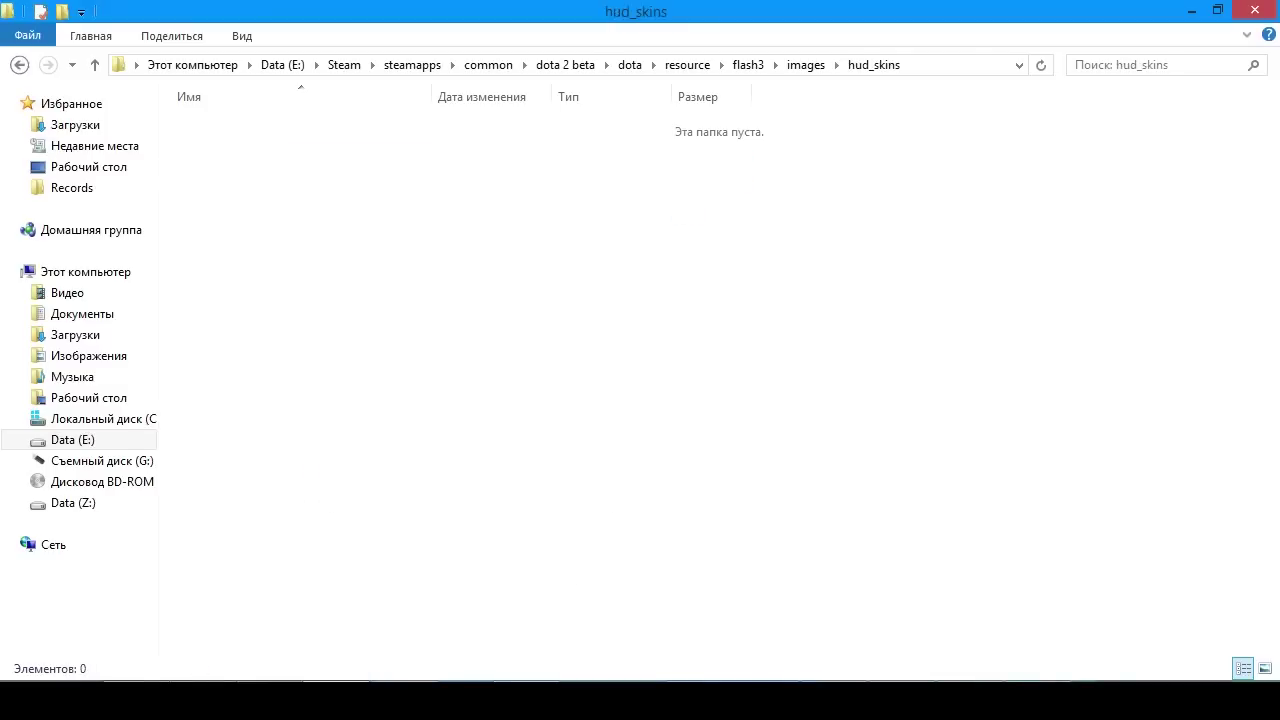
- Create a folder named default inside hud_skins, copying its name from the AkelPad note, and open it
key("alt+Tab")
left_click(726, 349)
double_click(726, 349)
key("ctrl+c")
left_click(283, 211)
right_click(285, 208)
mouse_move(362, 476)
left_click(611, 226)
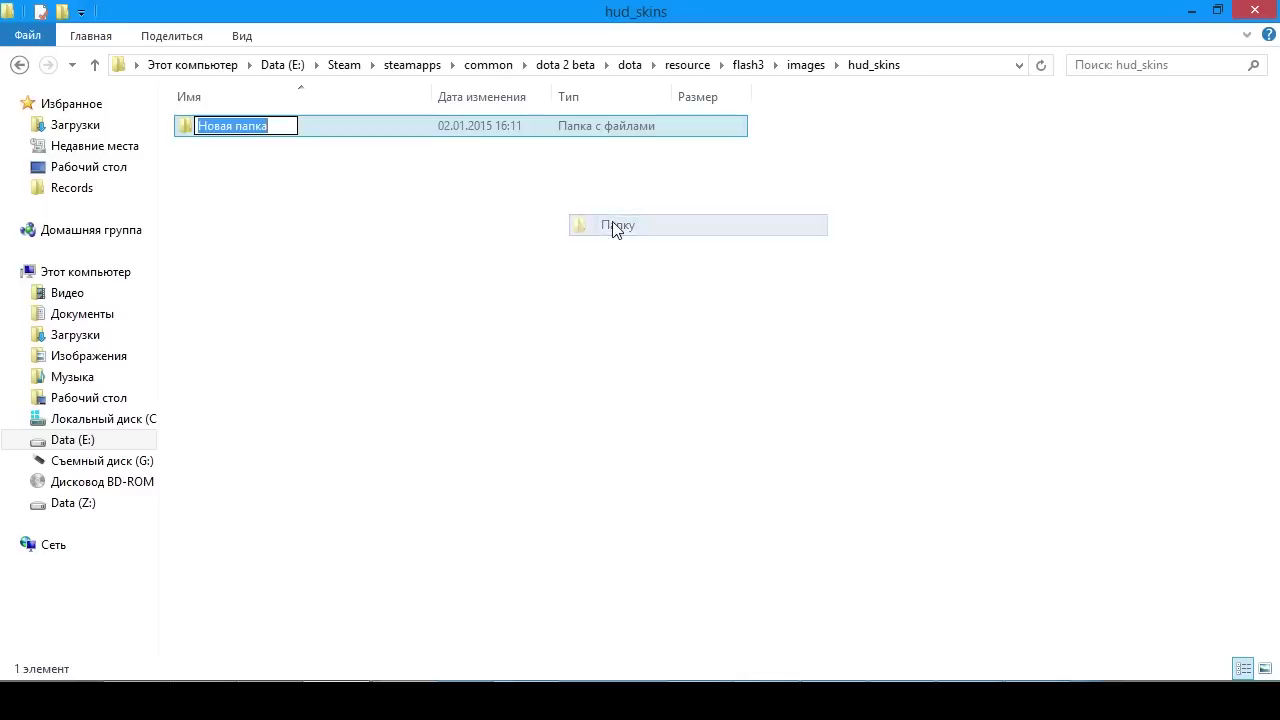
key("ctrl+v")
key("Return")
key("Return")
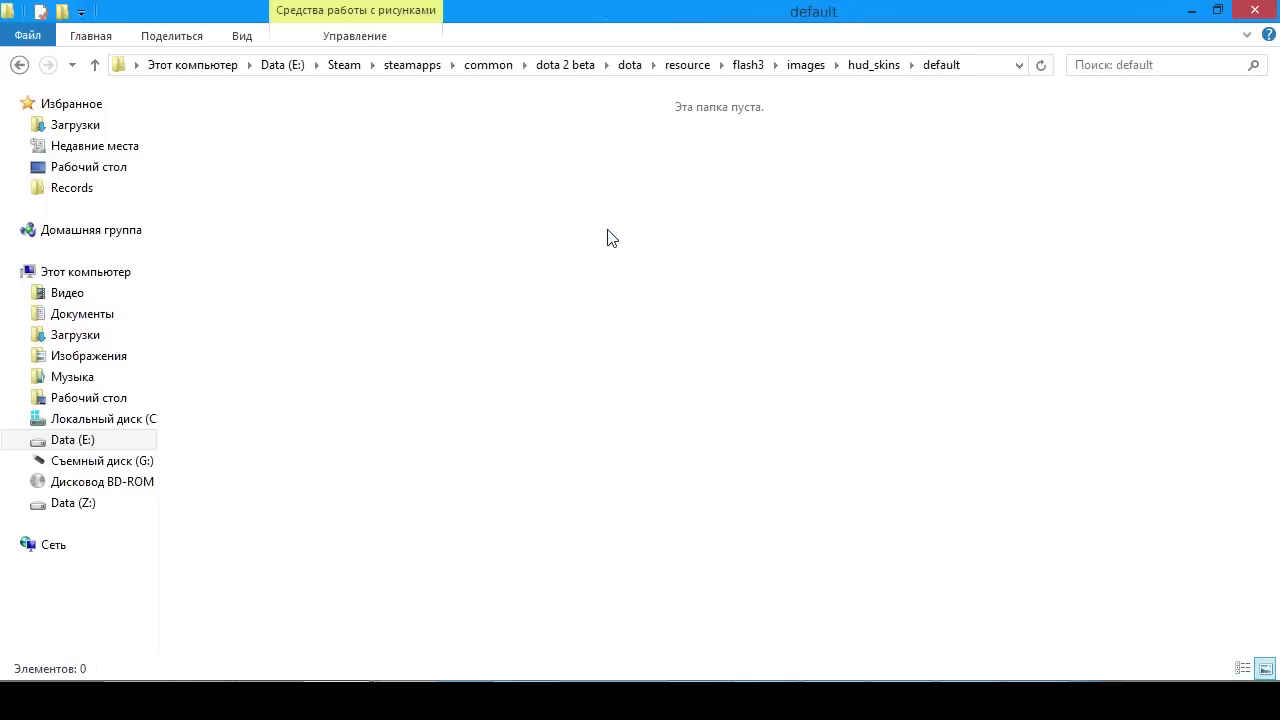
- Copy the default folder's full path, switch to GCFScape and go to that path when opening a package
left_click(980, 65)
right_click(967, 70)
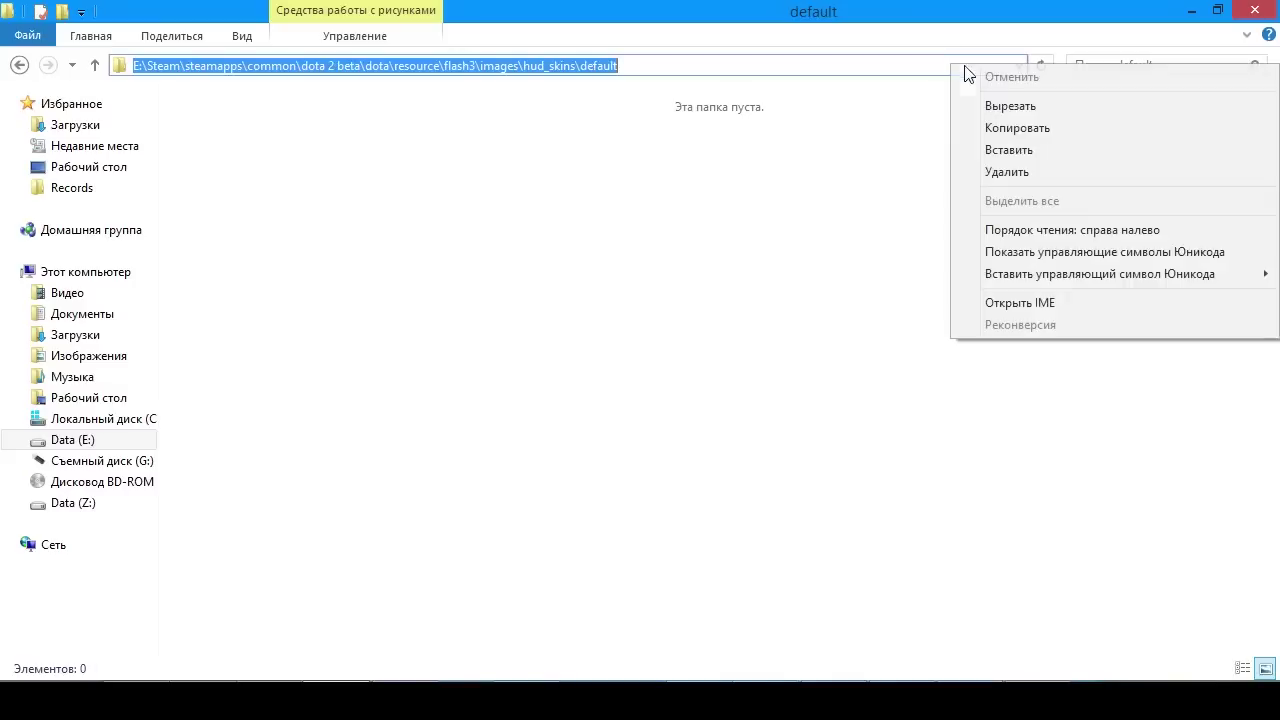
left_click(995, 128)
left_click(1012, 660)
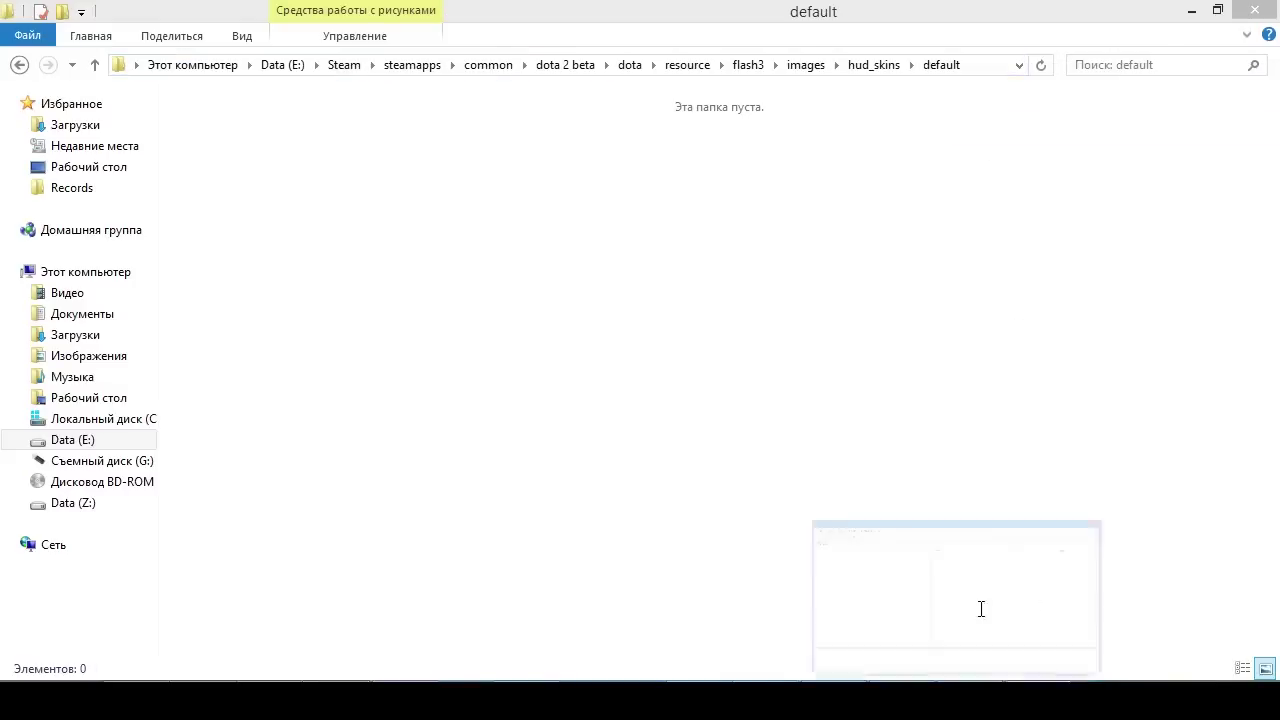
left_click_drag(428, 68, 402, 58)
left_click(263, 145)
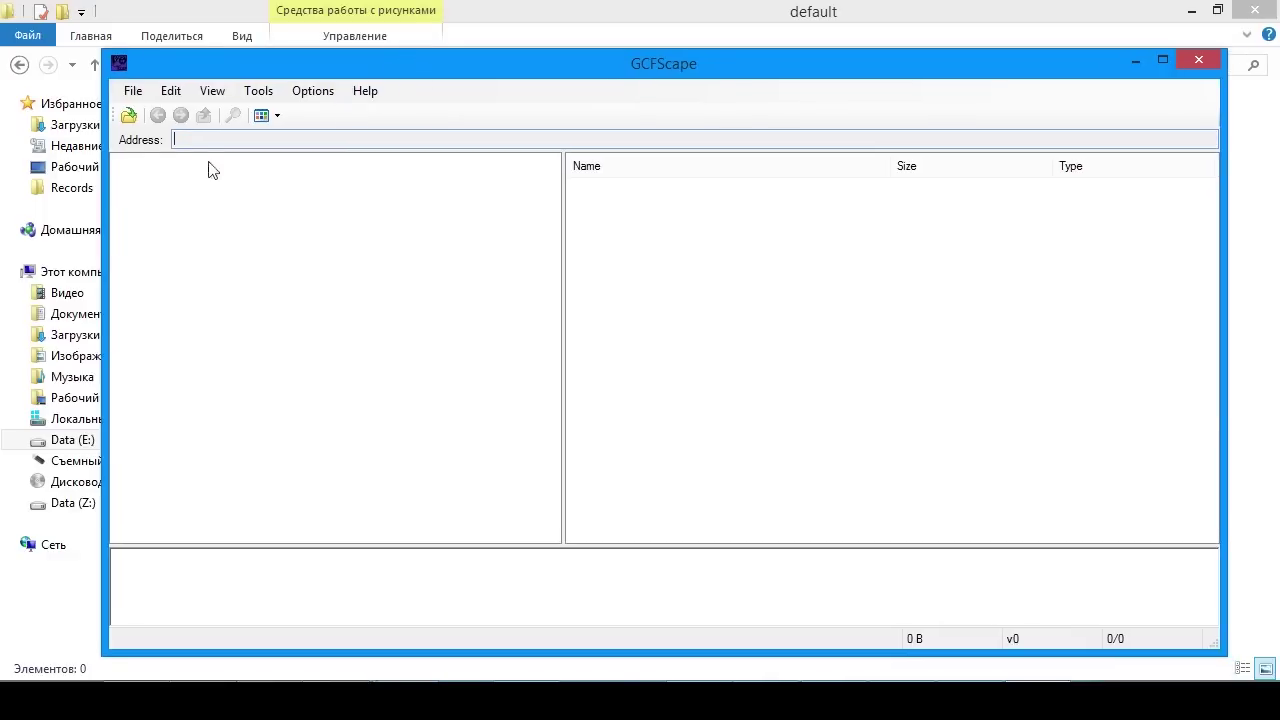
left_click(129, 116)
key("ctrl+v")
key("Return")
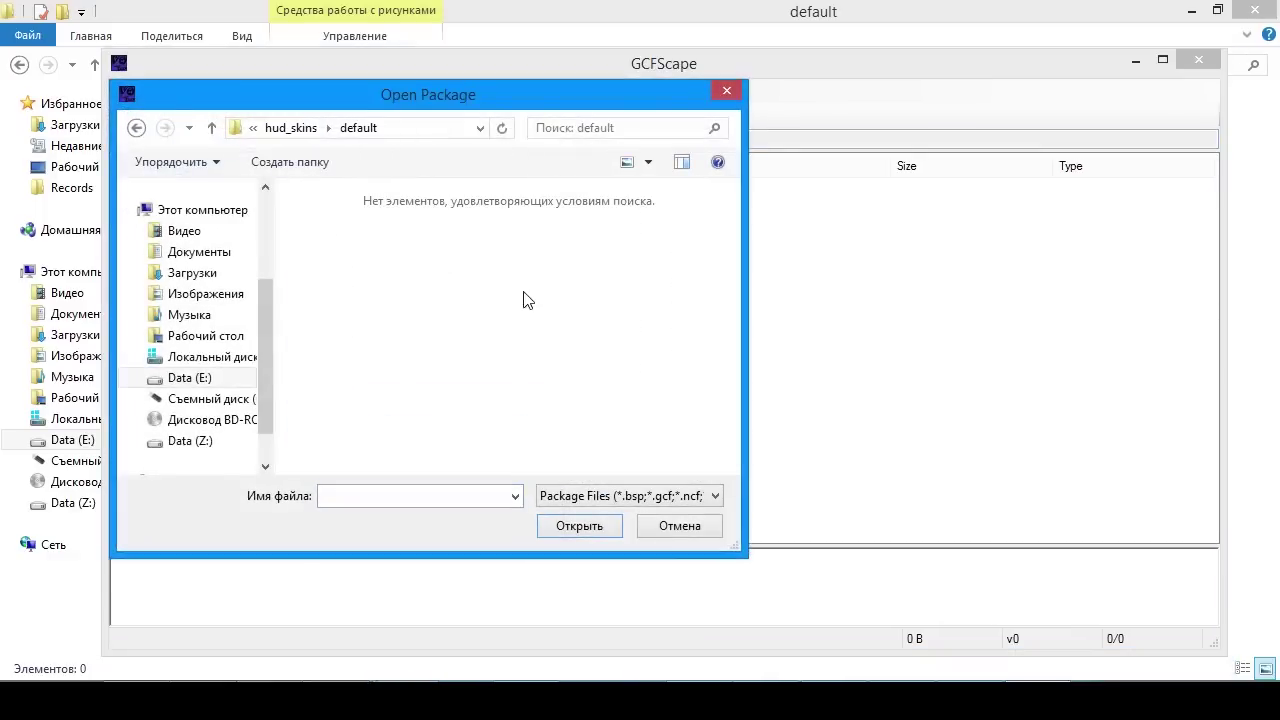
- Go up the folder hierarchy from default to the dota folder in the Open Package dialog
left_click(213, 128)
left_click(213, 128)
left_click(213, 128)
left_click(213, 128)
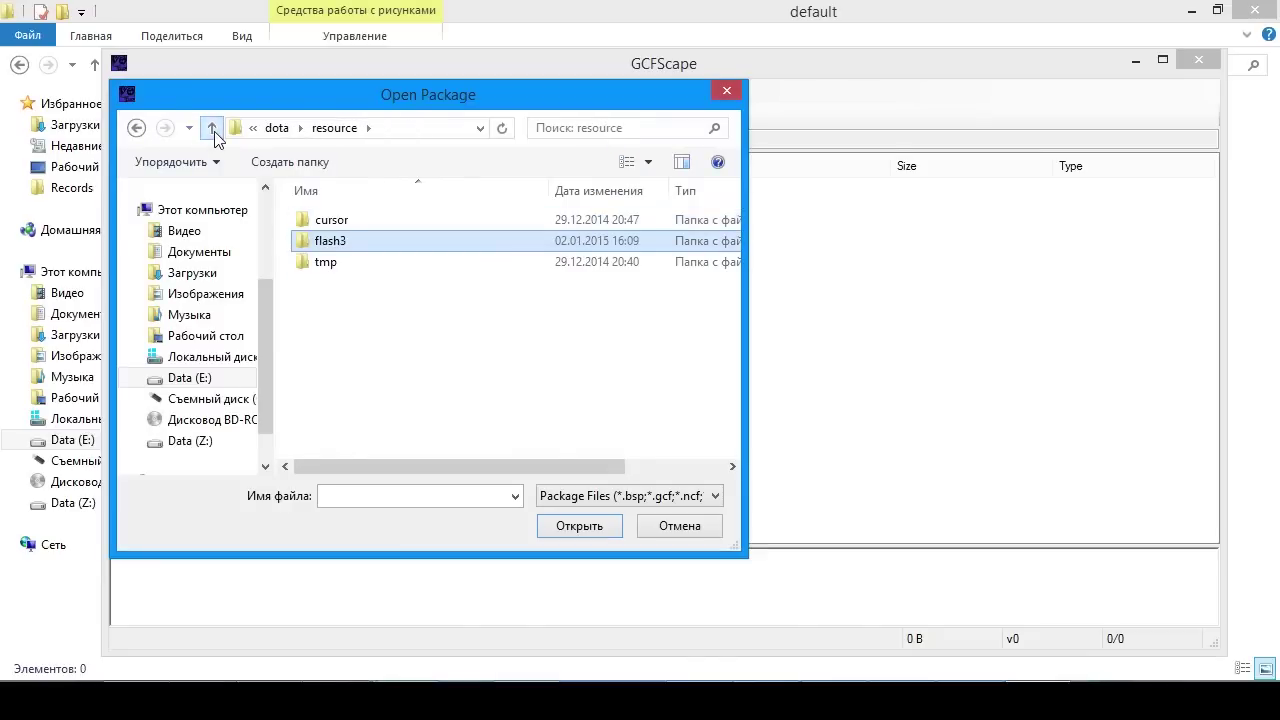
left_click(213, 128)
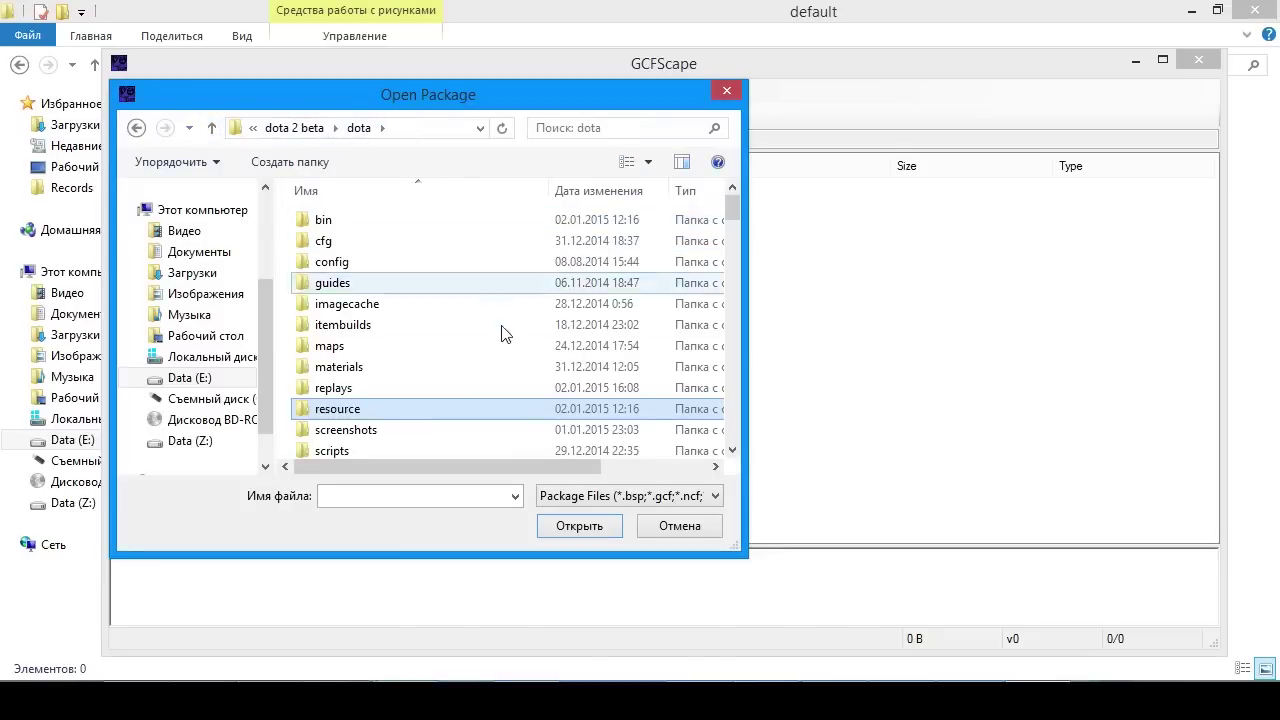
- Find the package file pak01_dir.vpk in the dota folder and open it in GCFScape
scroll(500, 337, "down", 3)
left_click(381, 323)
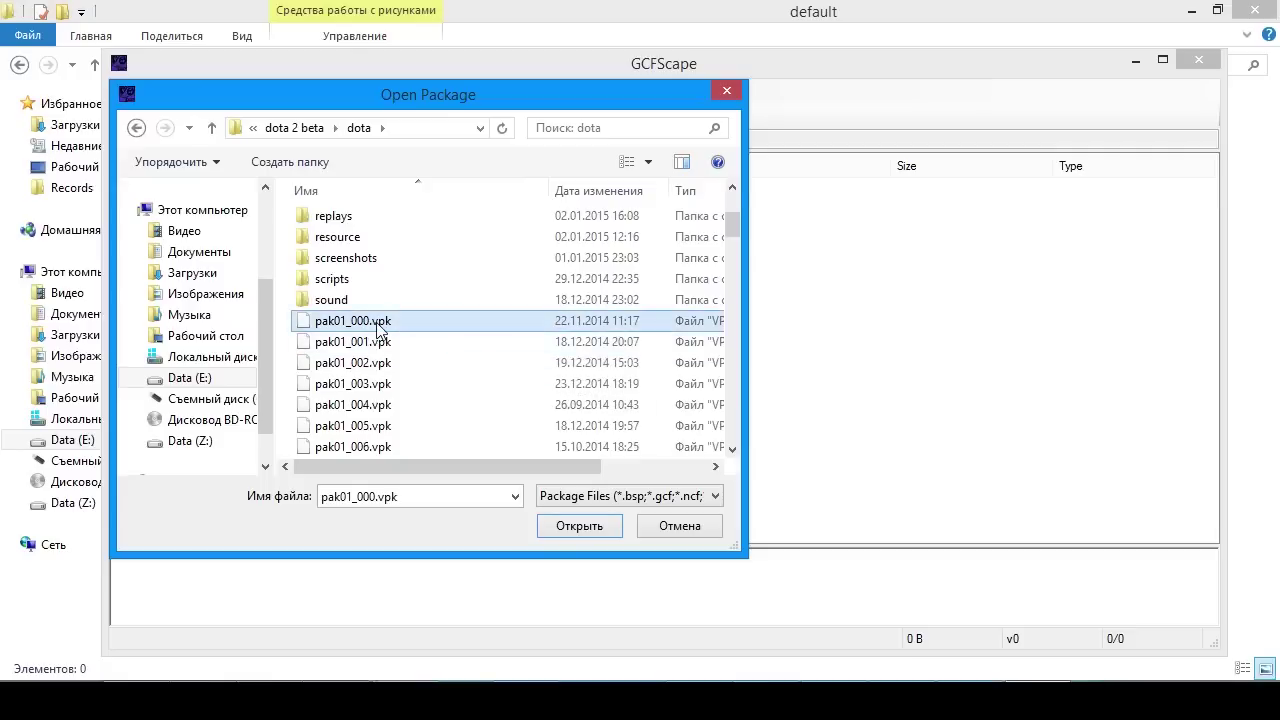
scroll(380, 331, "down", 2)
scroll(380, 331, "up", 1)
left_click(348, 298)
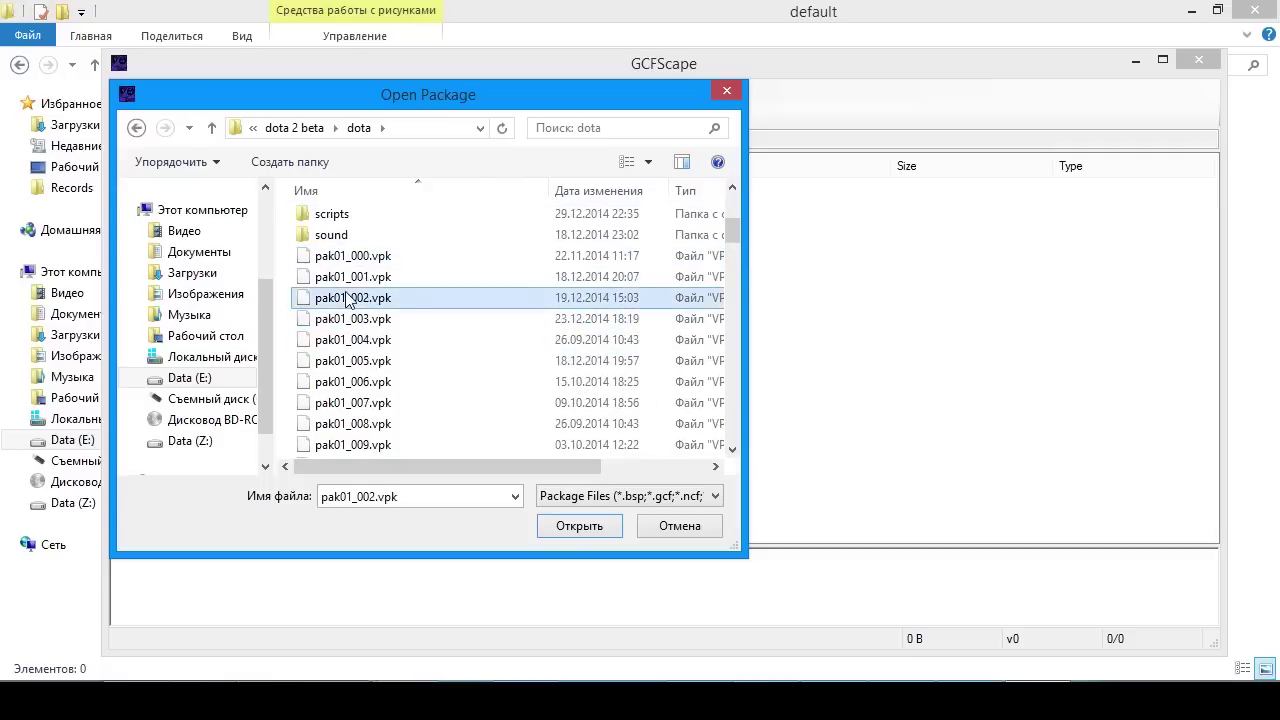
scroll(360, 320, "down", 1)
left_click(370, 343)
scroll(363, 342, "down", 2)
scroll(440, 306, "down", 6)
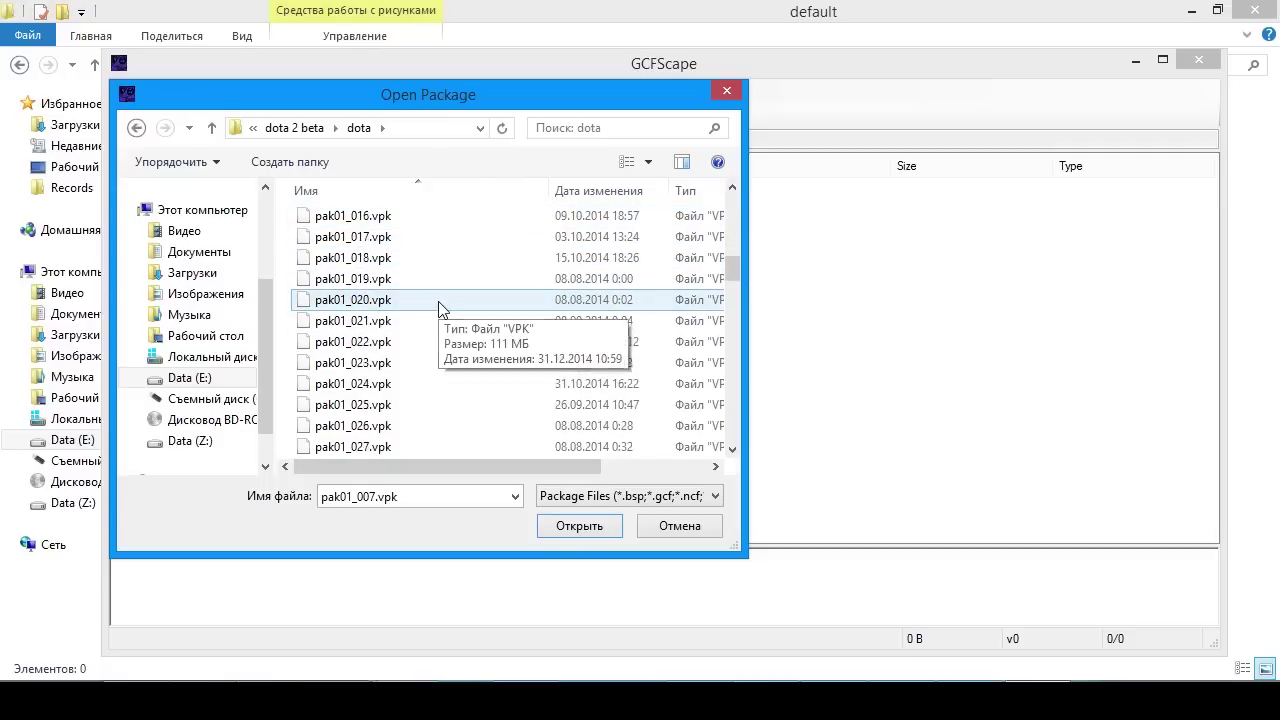
scroll(503, 271, "down", 3)
scroll(506, 269, "down", 13)
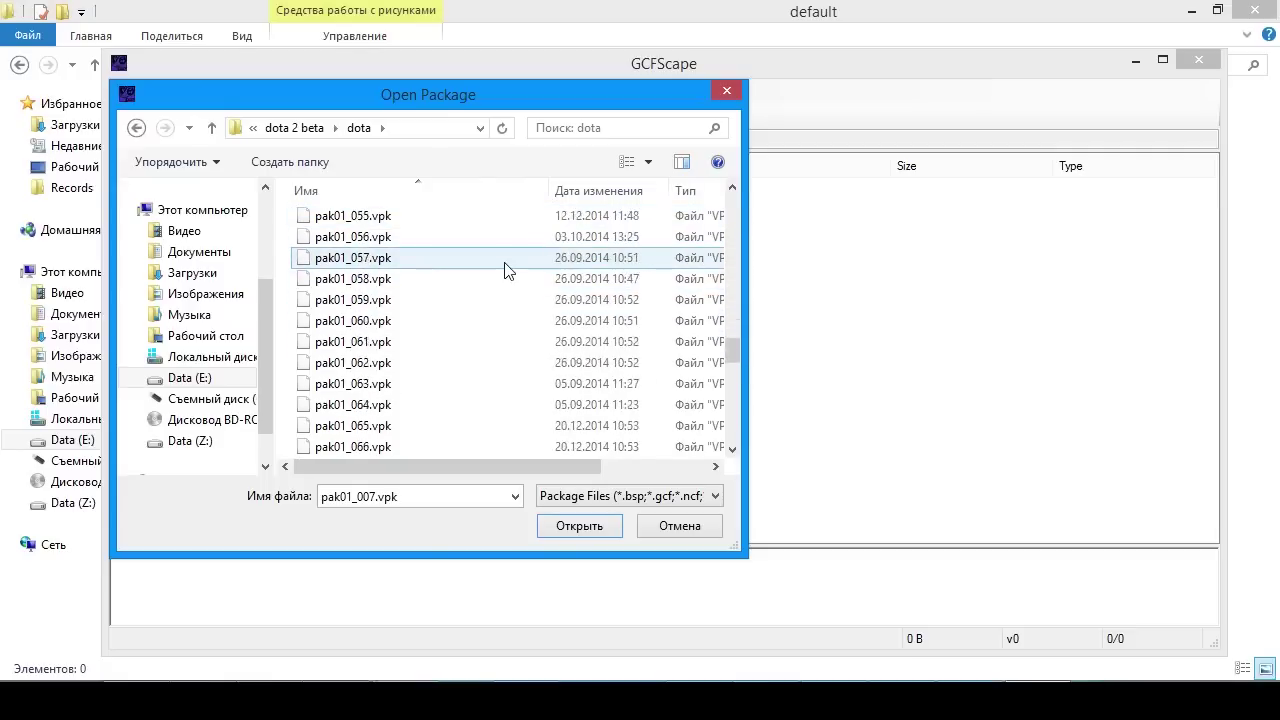
left_click(340, 364)
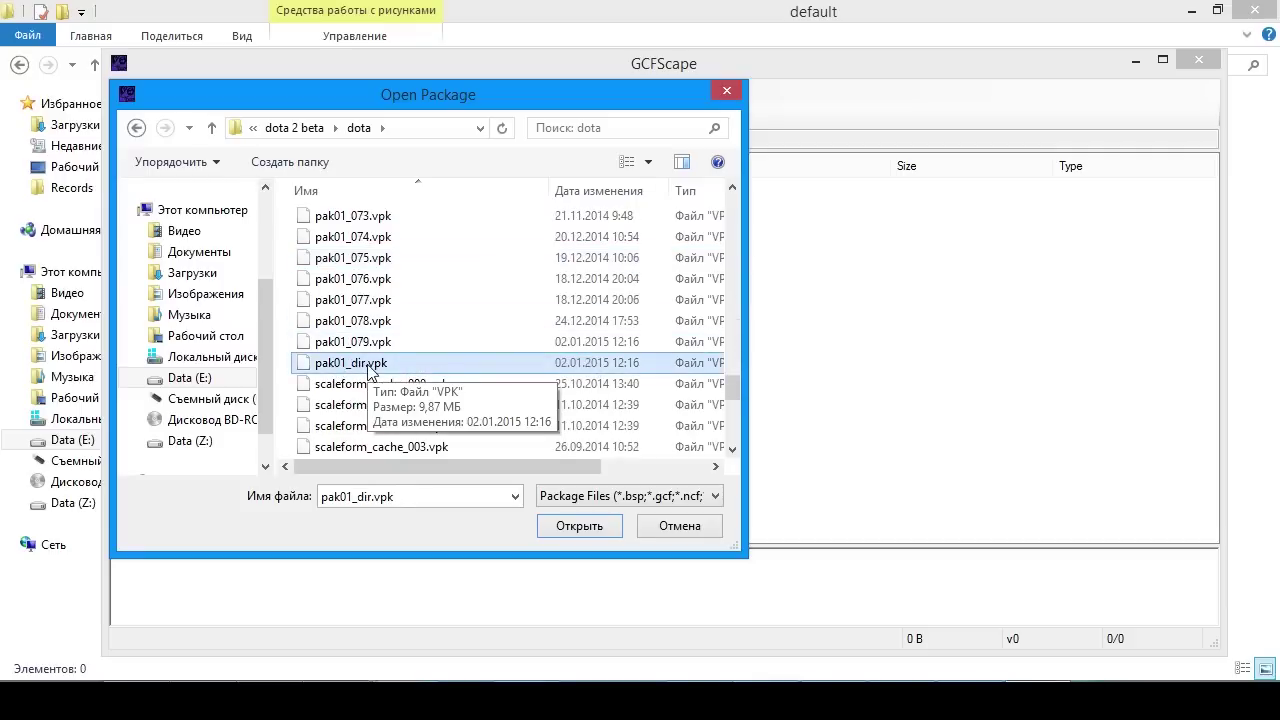
double_click(368, 364)
- Expand the package tree down to root\resource\flash3\images\hud_skins
left_click_drag(296, 80, 291, 57)
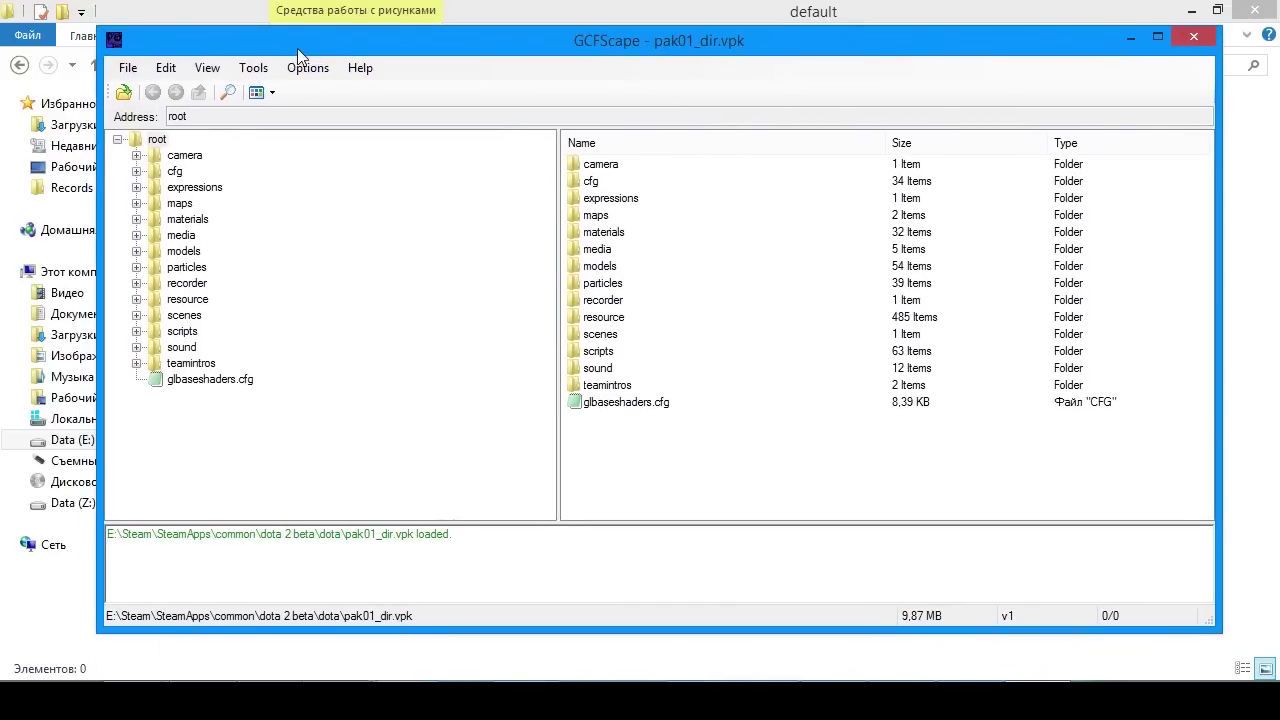
left_click(179, 288)
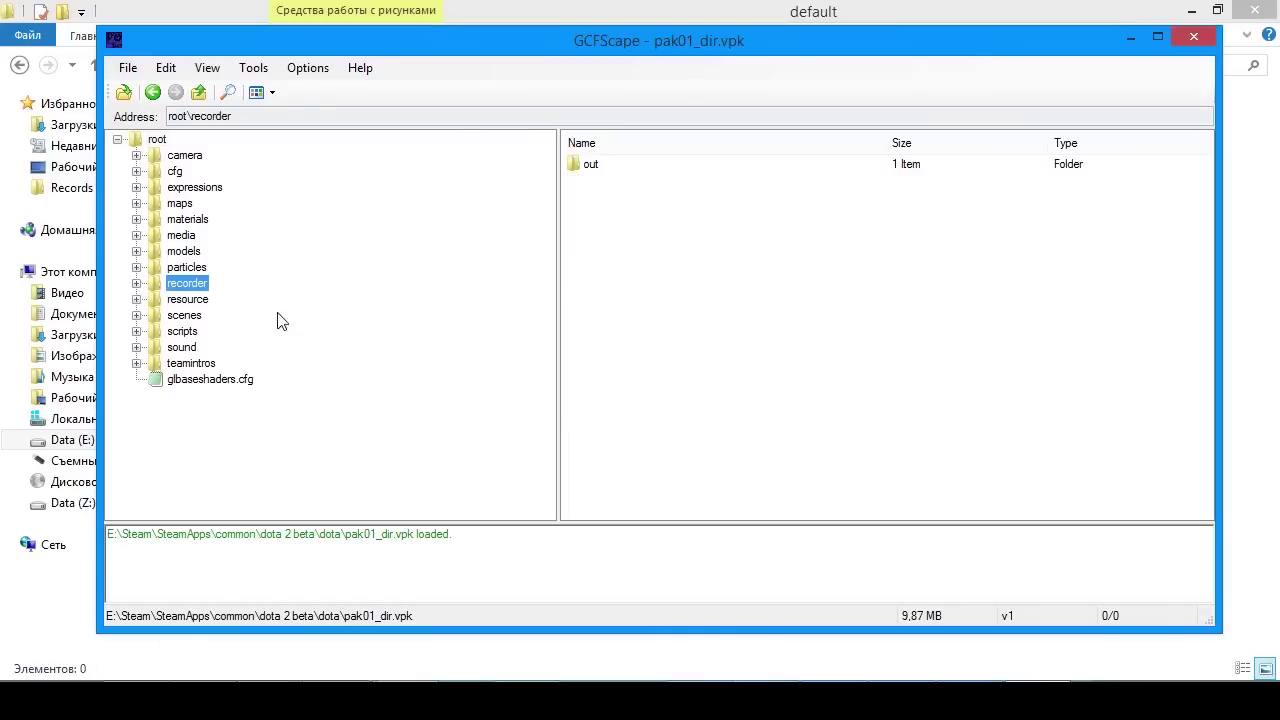
left_click(190, 300)
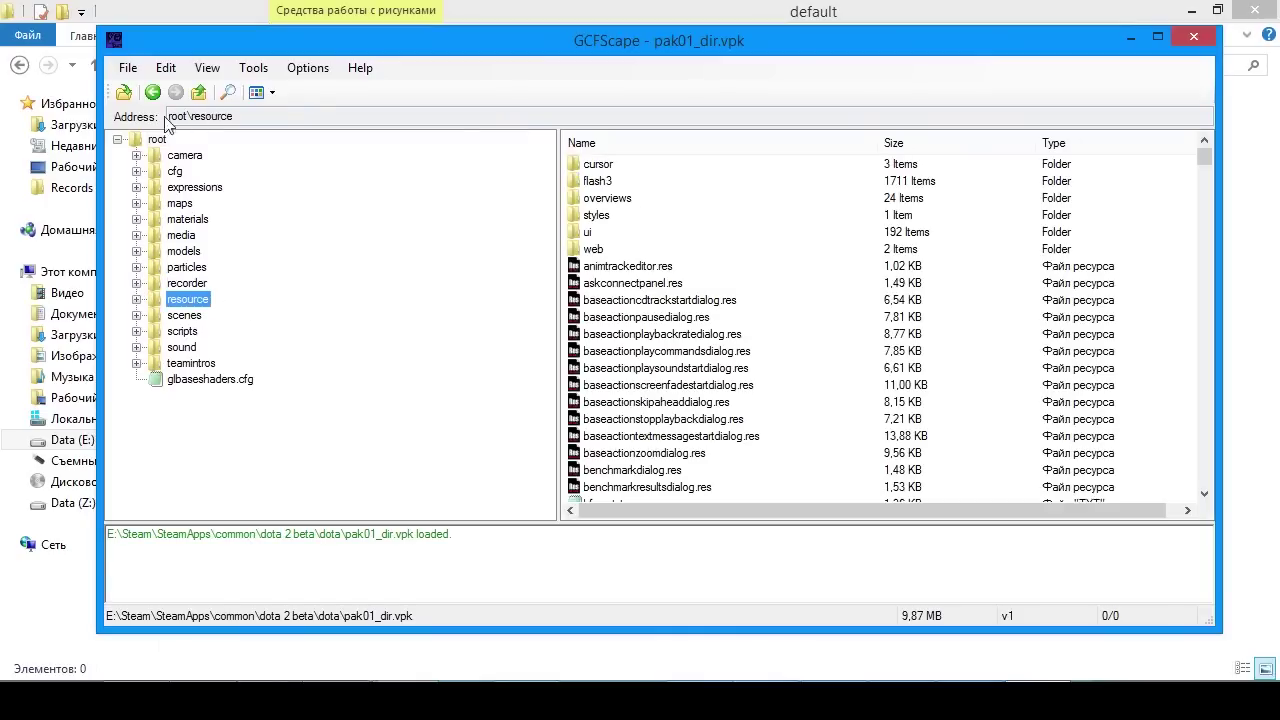
left_click(136, 299)
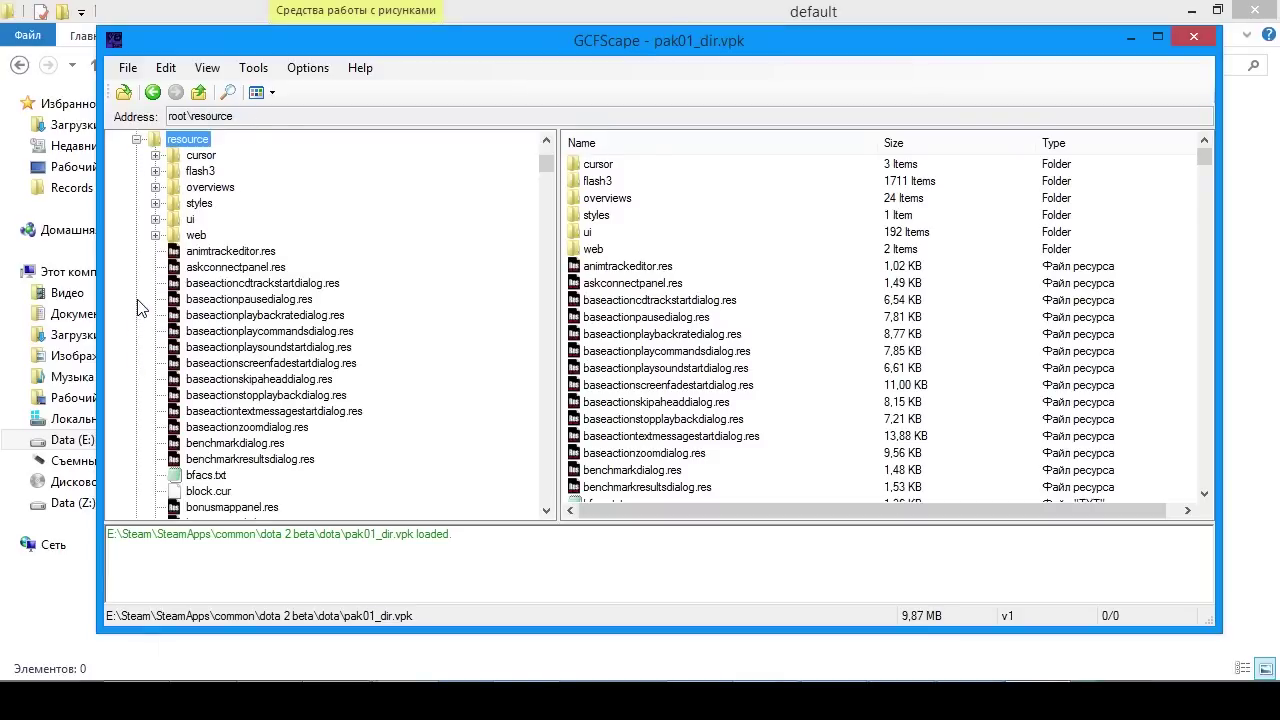
left_click(156, 172)
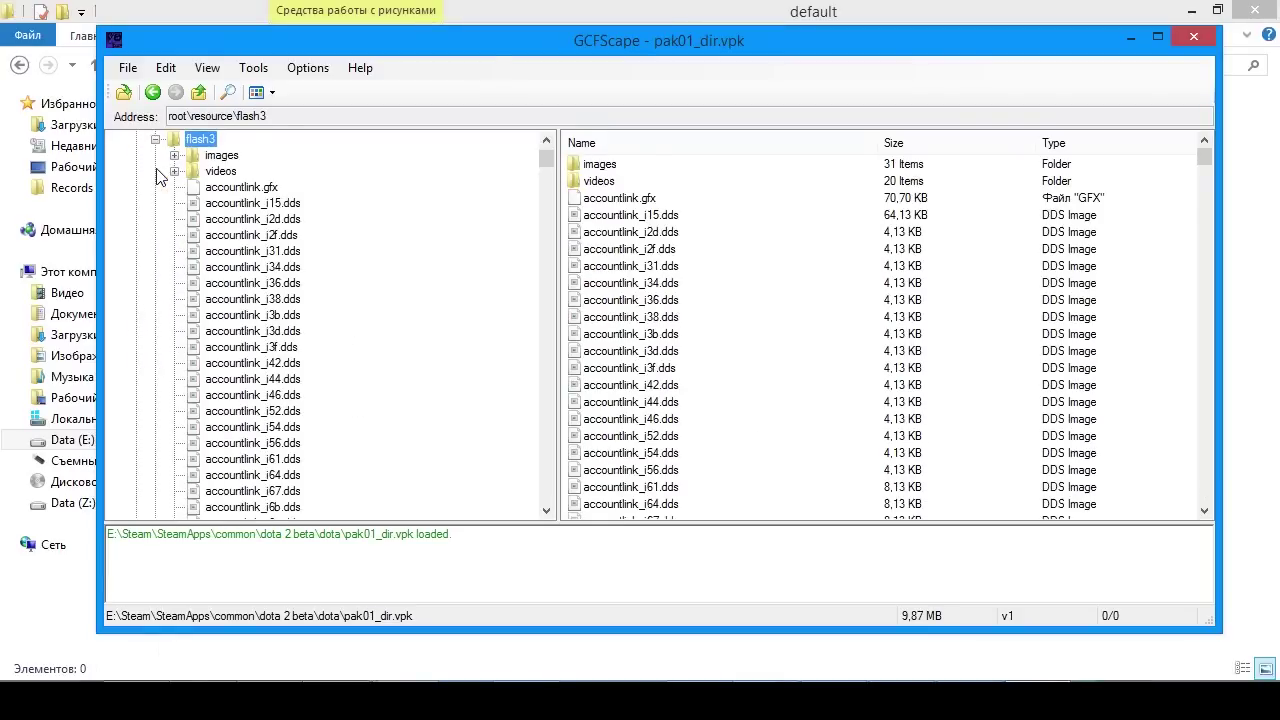
left_click(176, 161)
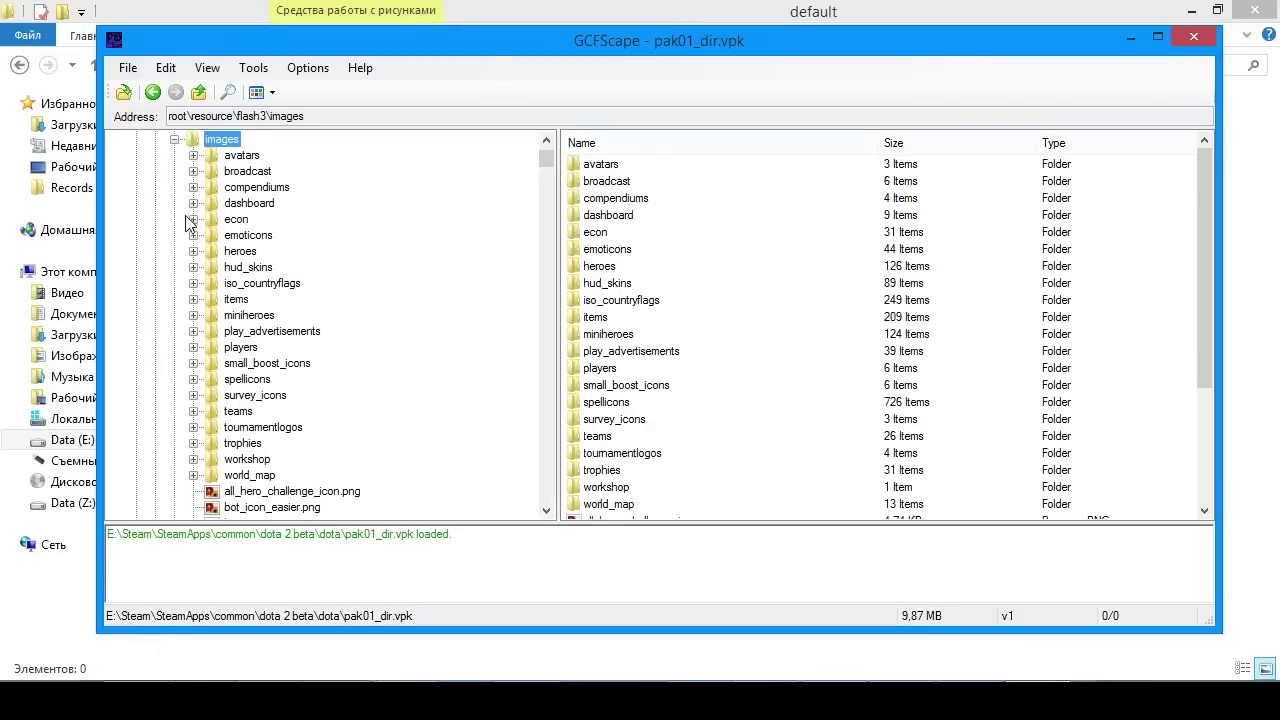
left_click(194, 267)
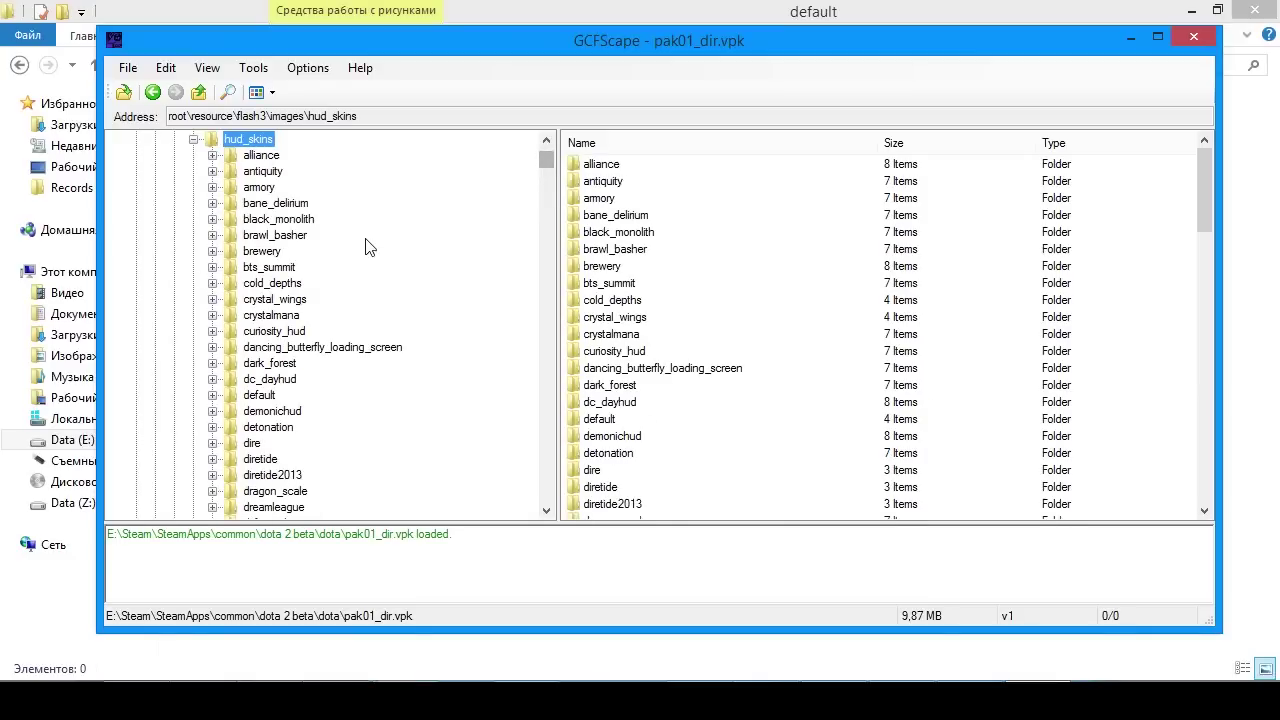
- Look through the list of skin folders in hud_skins, checking the contents of golden_treasures and hud_driftwood
scroll(368, 248, "down", 2)
scroll(322, 256, "up", 3)
scroll(258, 212, "down", 13)
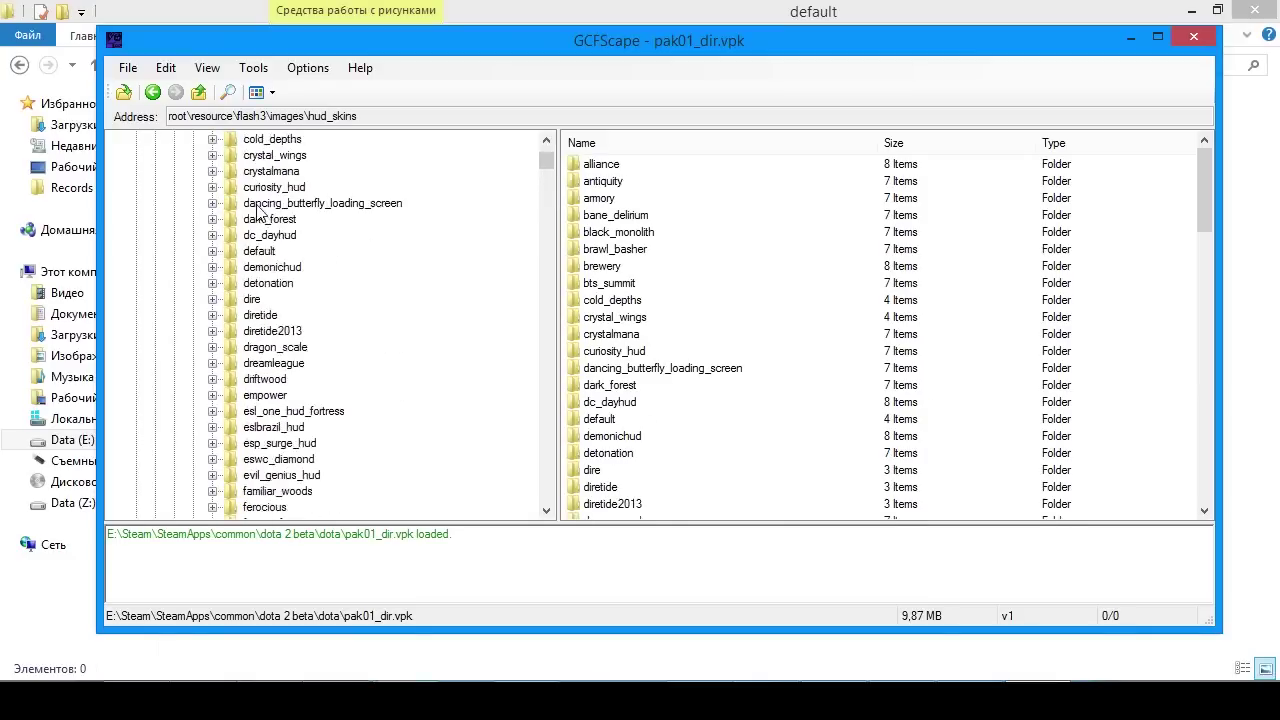
left_click(386, 172)
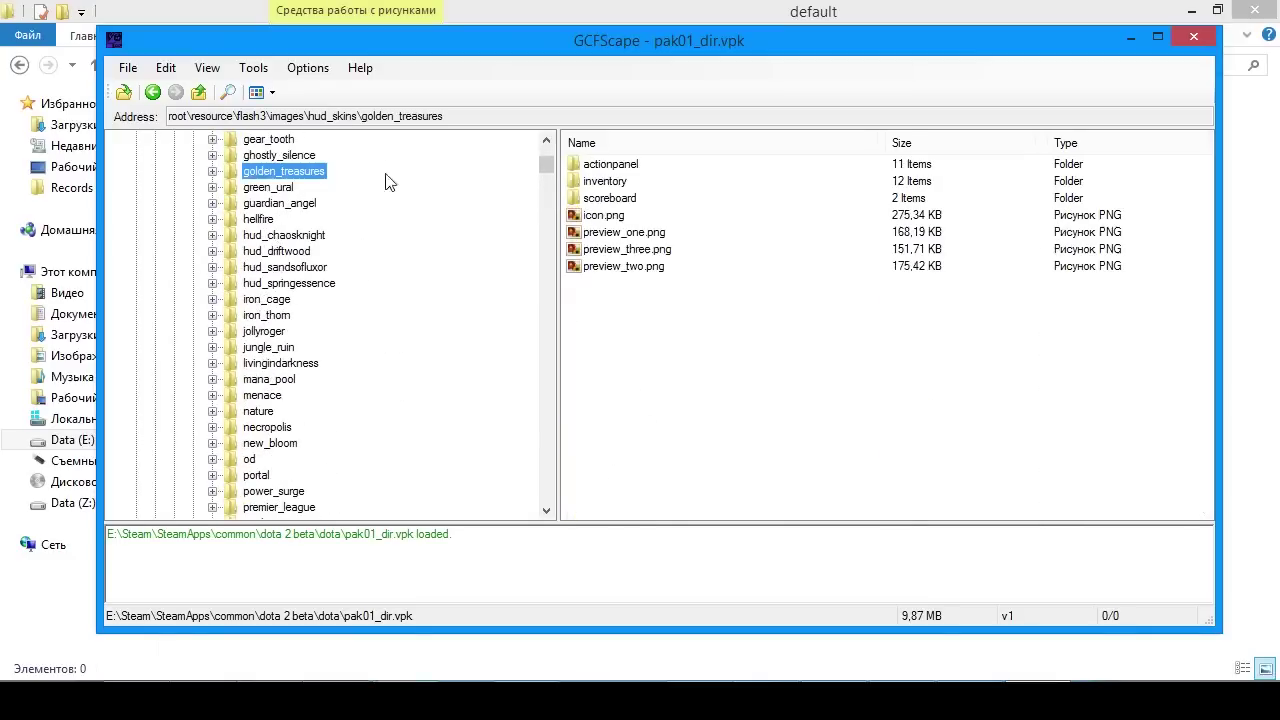
left_click(277, 251)
scroll(285, 252, "down", 12)
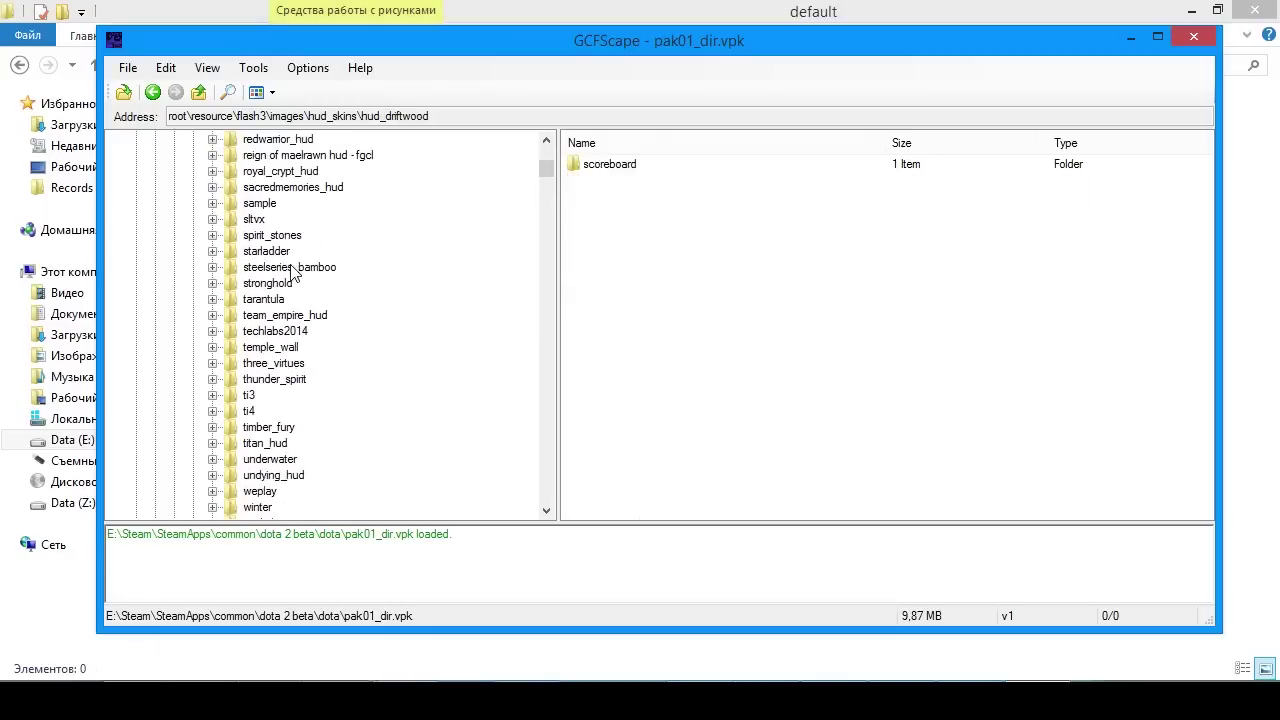
scroll(292, 272, "up", 20)
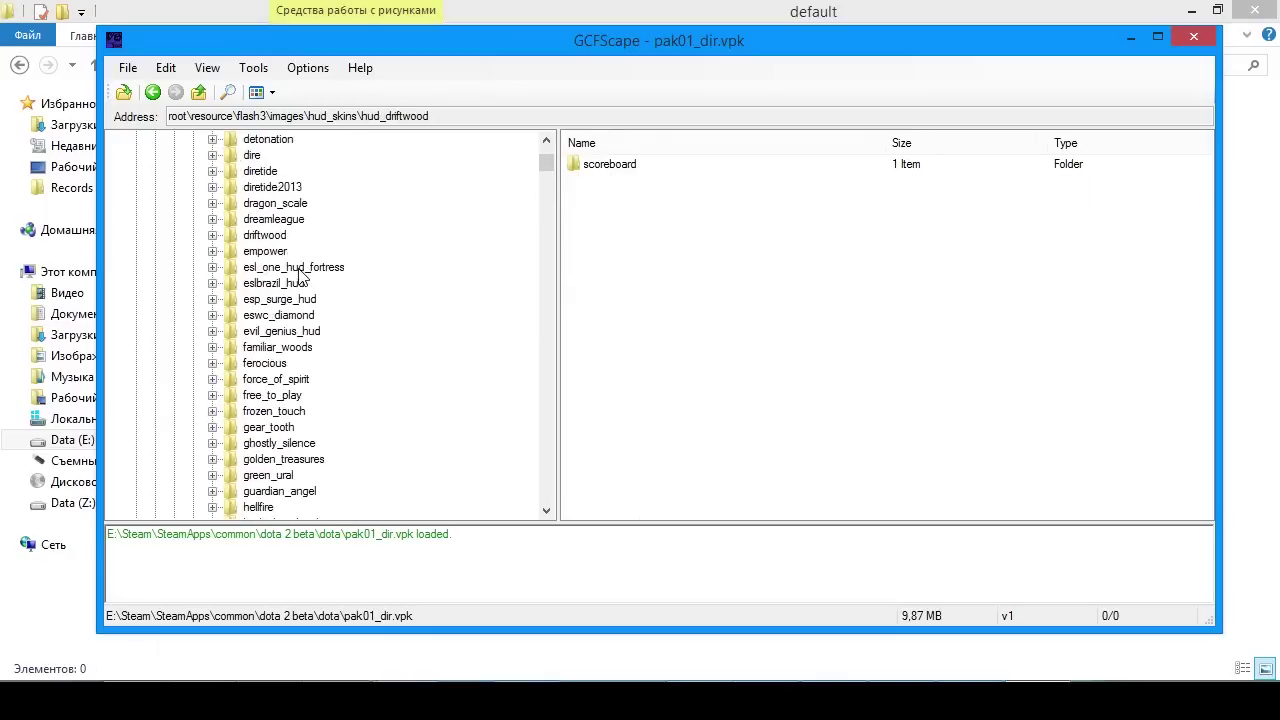
scroll(299, 276, "up", 4)
scroll(299, 280, "down", 1)
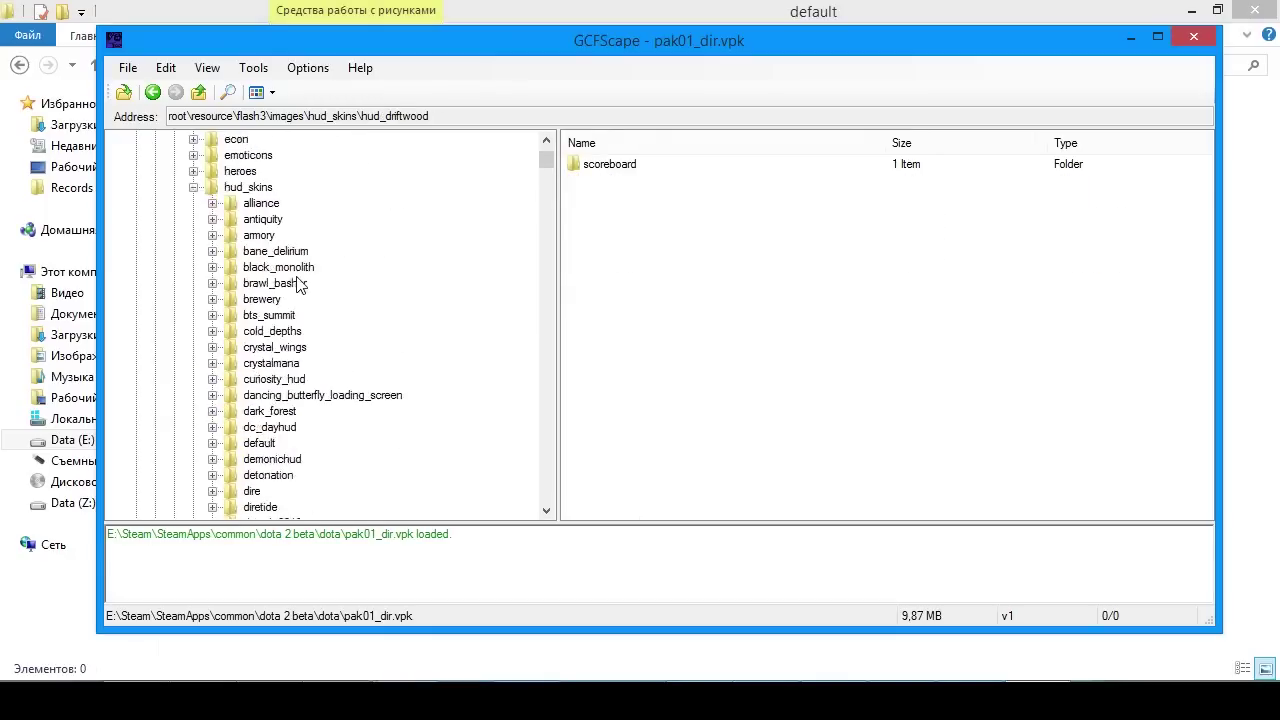
- Examine the contents of the alliance, armory and dark_forest skin folders
left_click(212, 204)
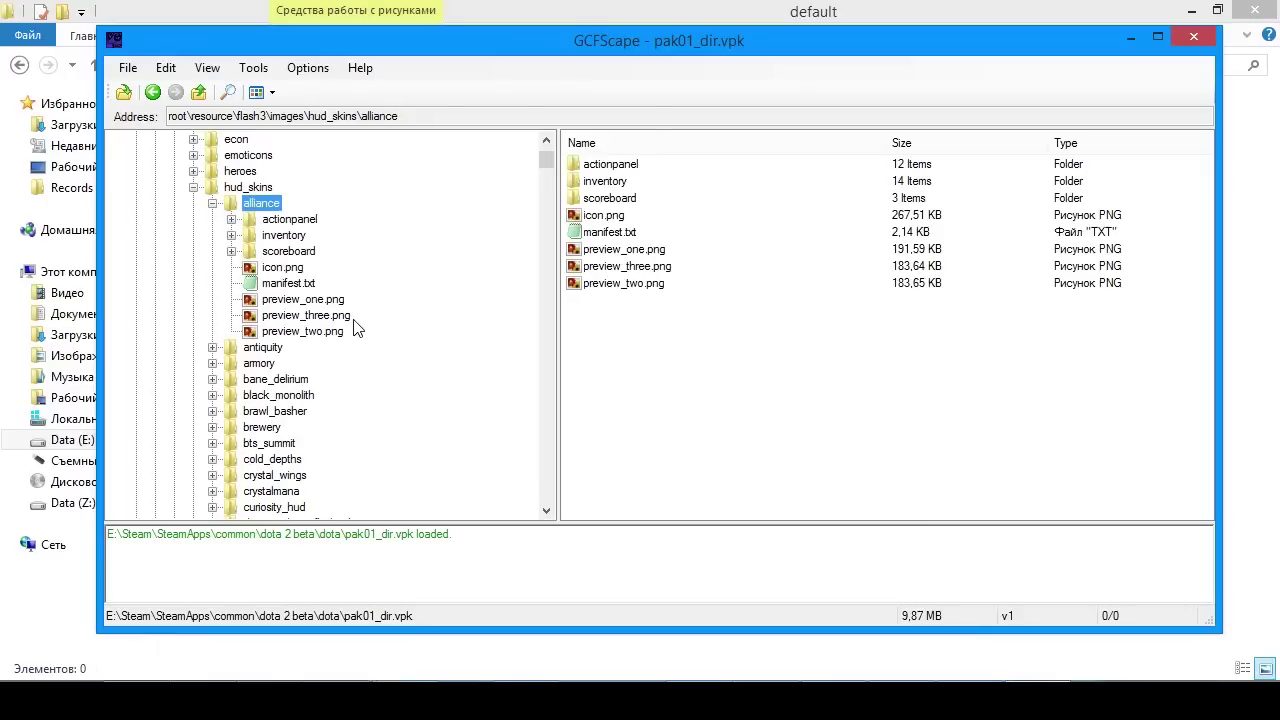
left_click(212, 203)
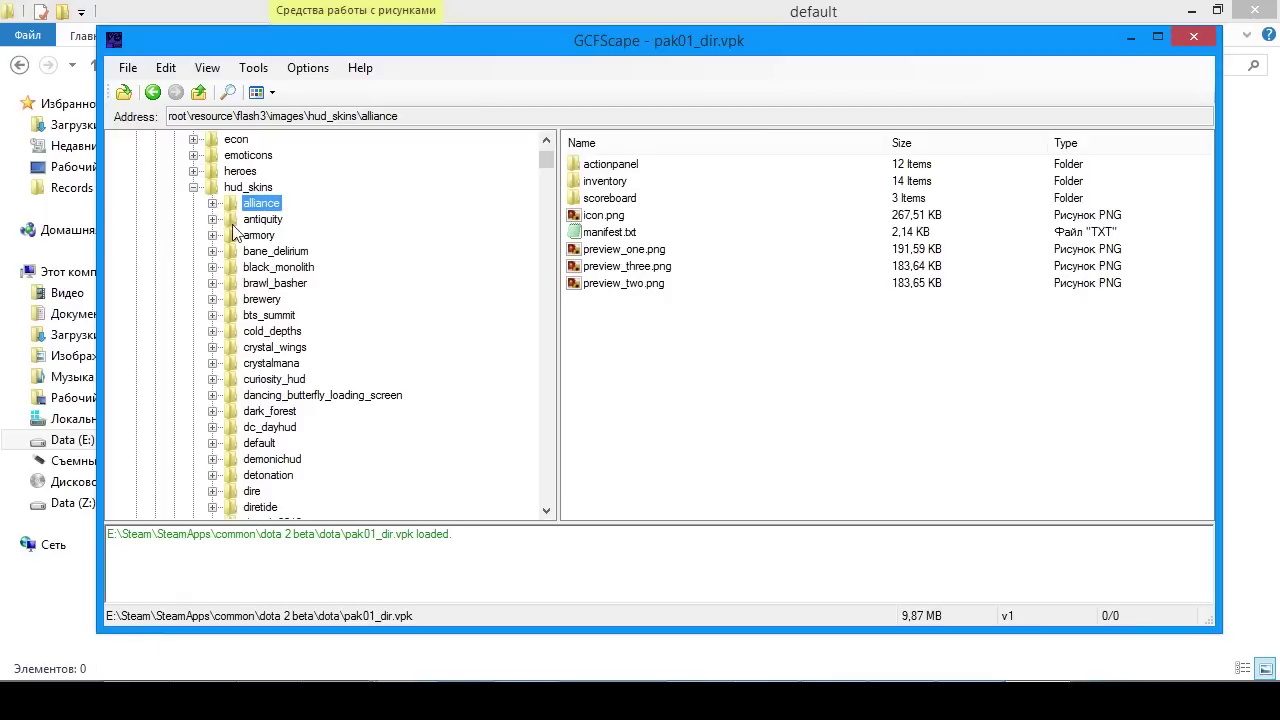
left_click(253, 236)
scroll(255, 300, "down", 2)
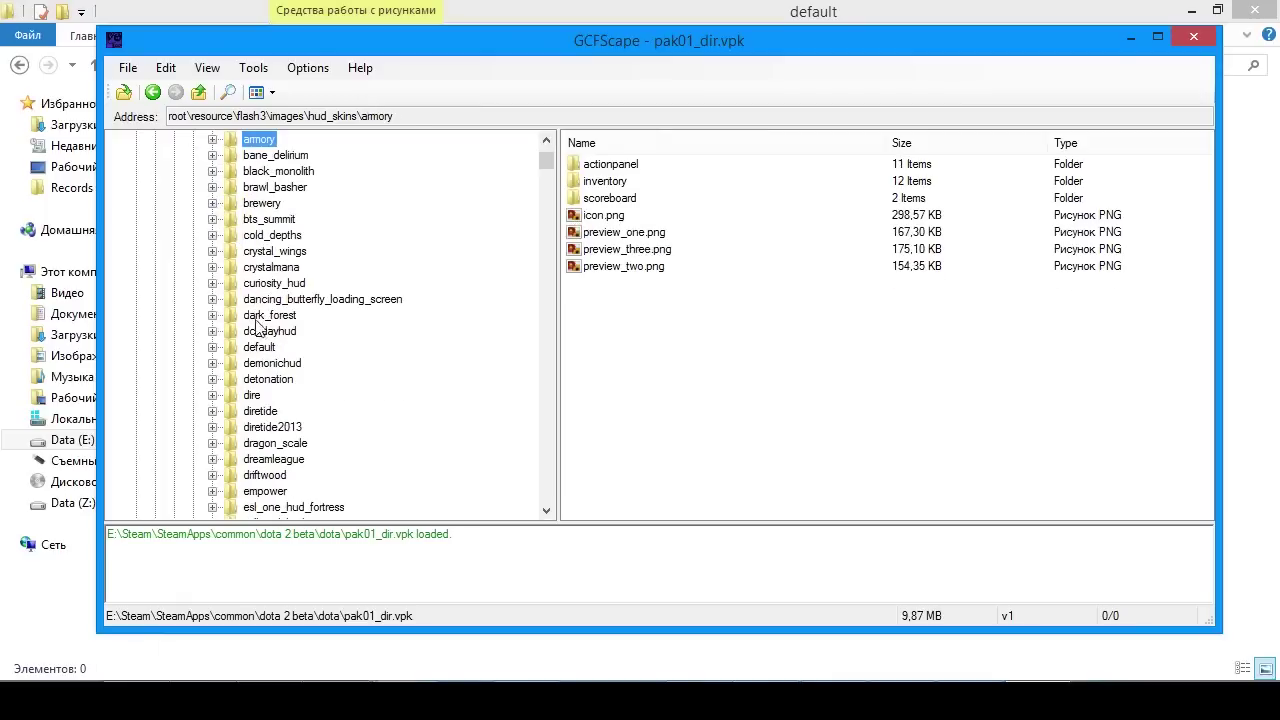
left_click(262, 316)
scroll(250, 316, "up", 3)
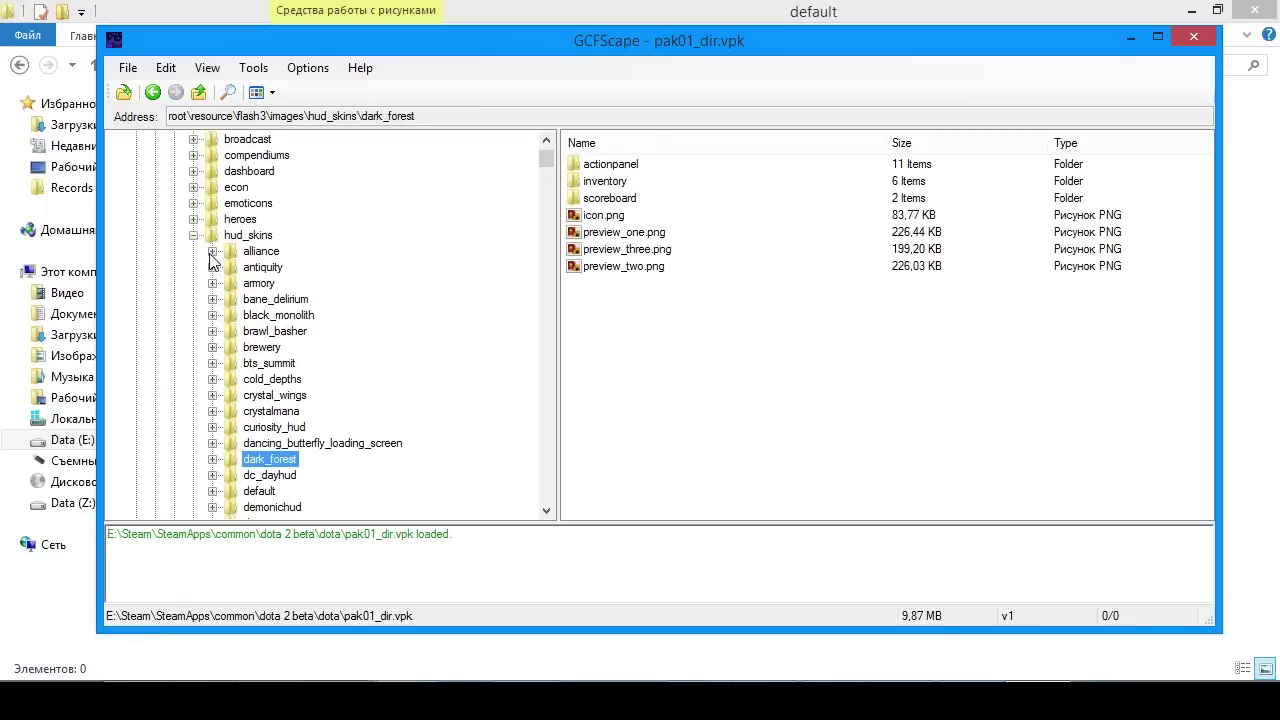
- View preview_three.png from the alliance folder up close, and close the image
left_click(211, 252)
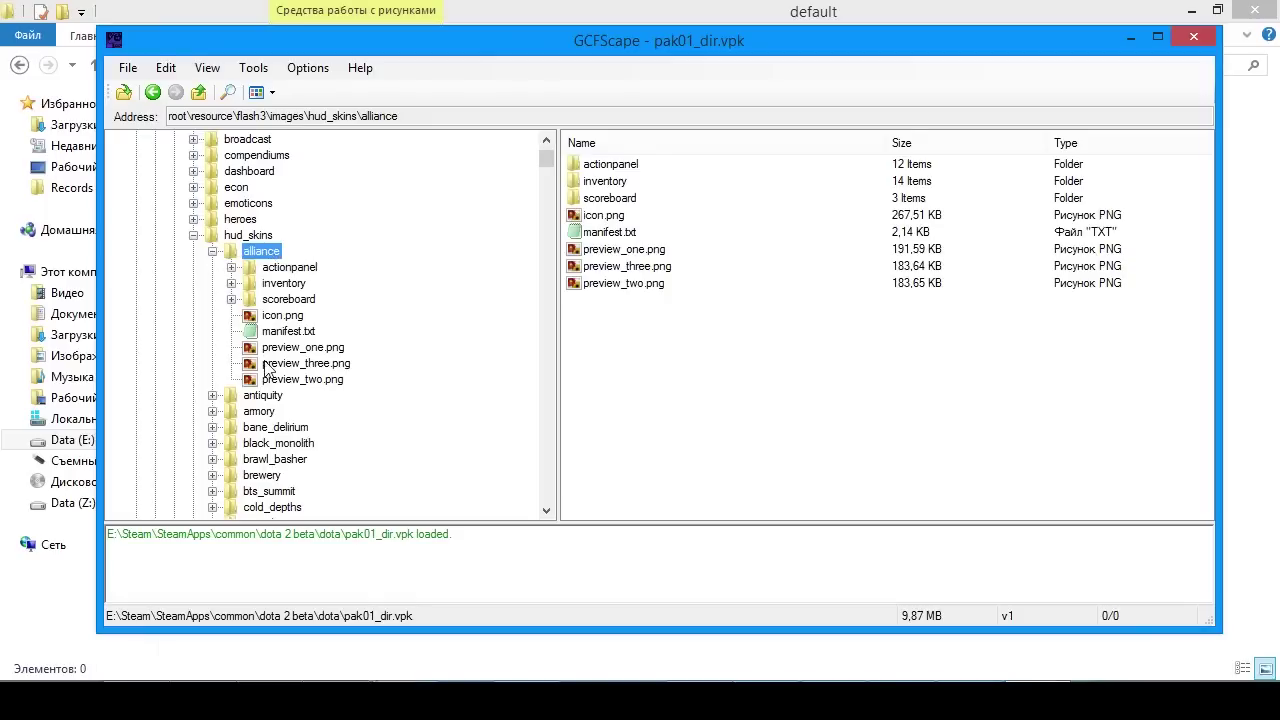
left_click(274, 366)
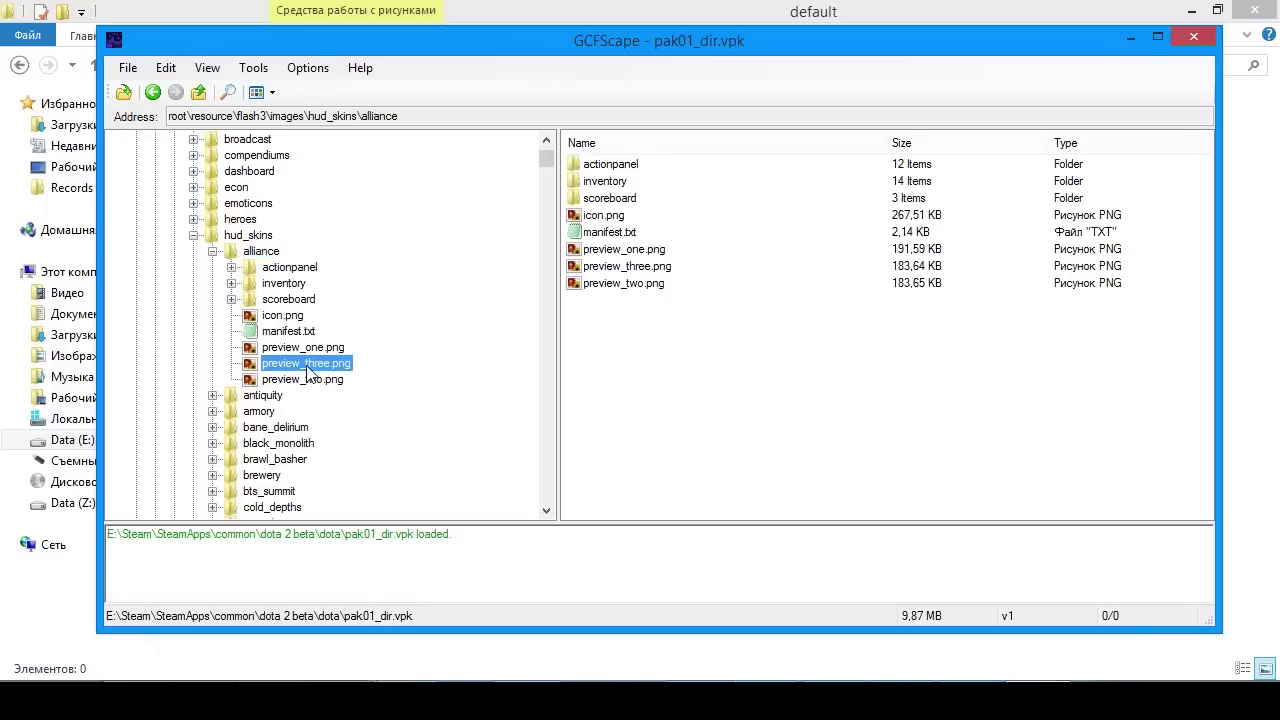
double_click(308, 370)
scroll(526, 423, "up", 3)
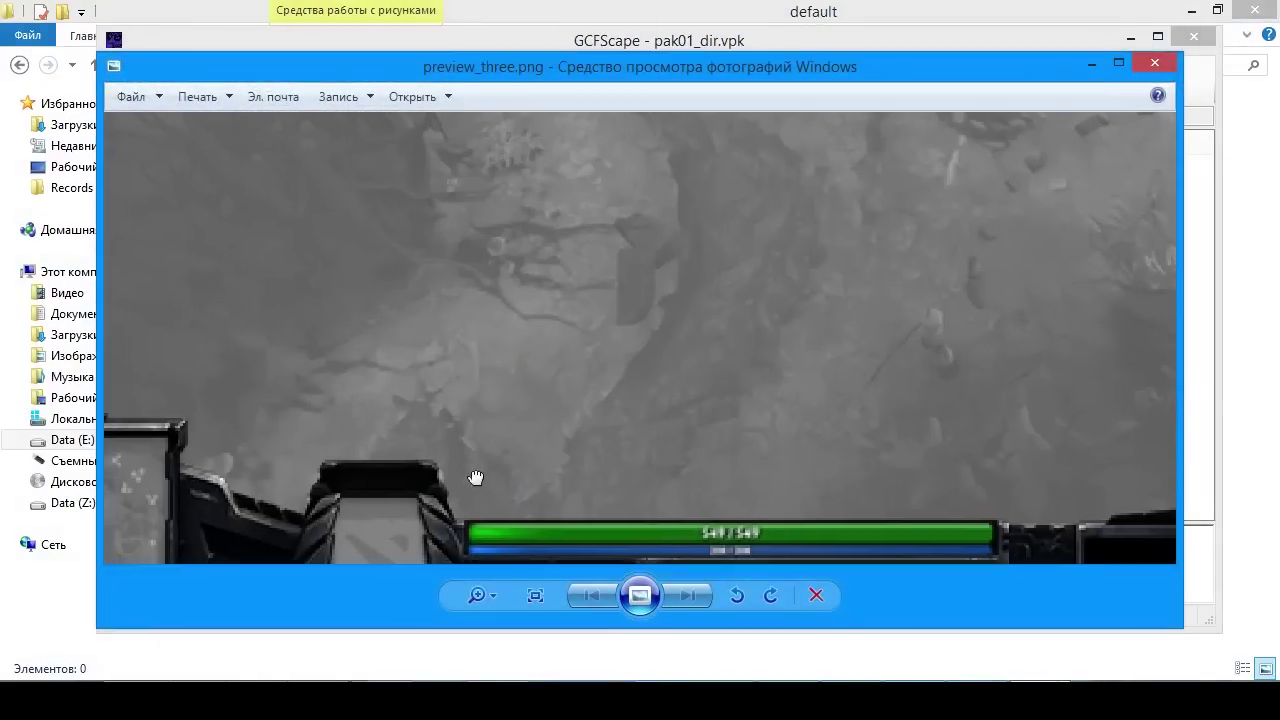
left_click_drag(466, 480, 600, 314)
scroll(623, 343, "down", 2)
left_click(1155, 64)
- Expand the dc_dayhud folder, examine its preview_three.png enlarged, and close the image
scroll(372, 360, "down", 5)
double_click(217, 367)
scroll(280, 360, "down", 3)
double_click(300, 349)
left_click_drag(634, 380, 600, 237)
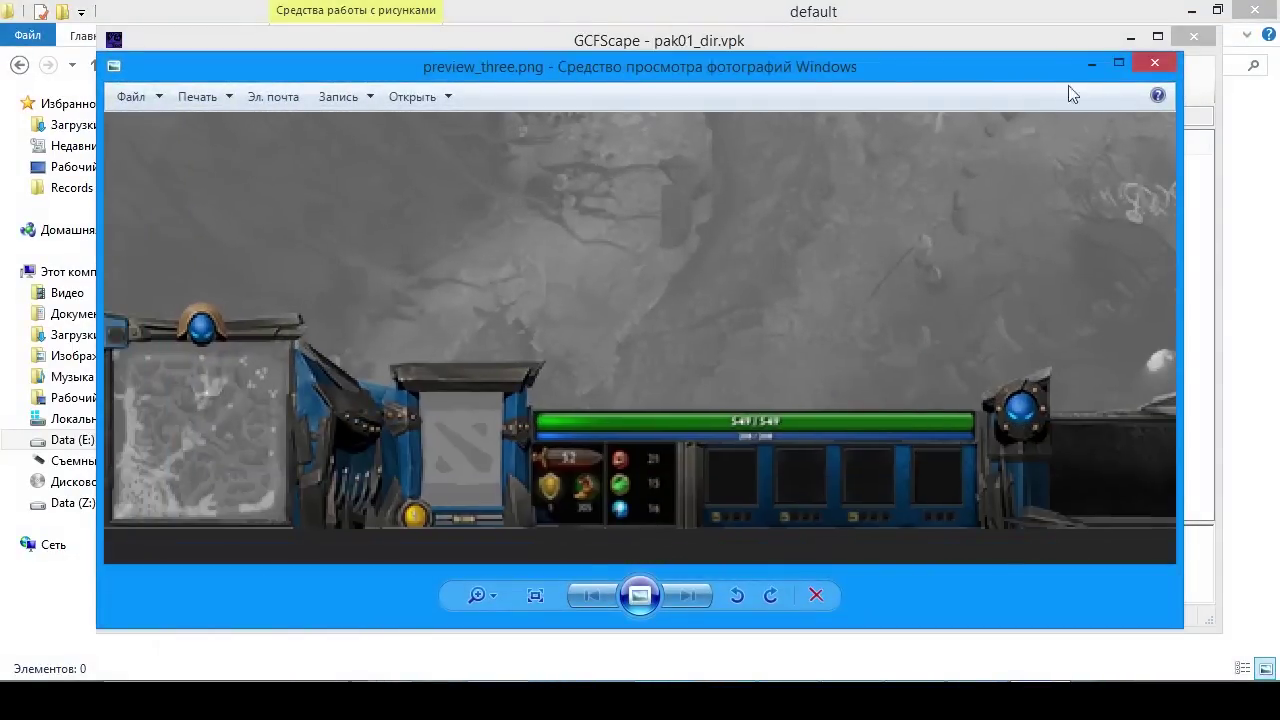
left_click(1152, 63)
- Expand the empower folder to check it for preview images and select its icon.png
scroll(262, 366, "down", 3)
double_click(212, 360)
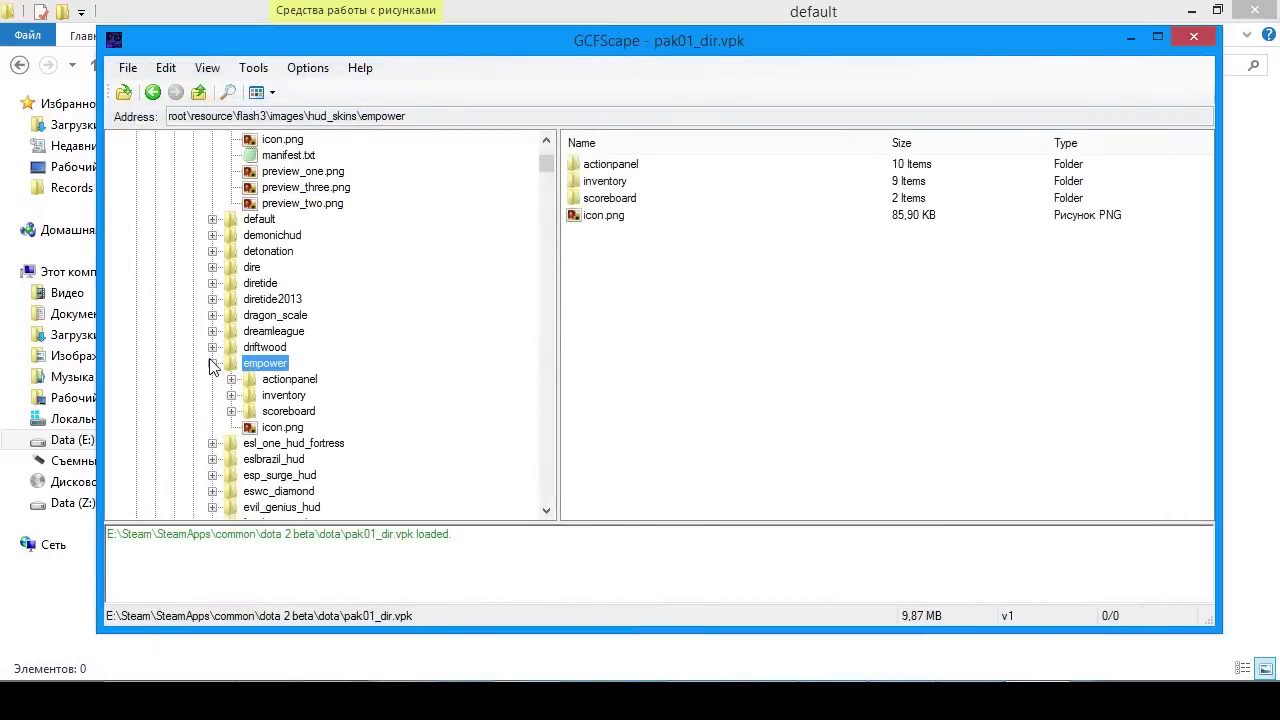
scroll(210, 364, "down", 1)
left_click(268, 383)
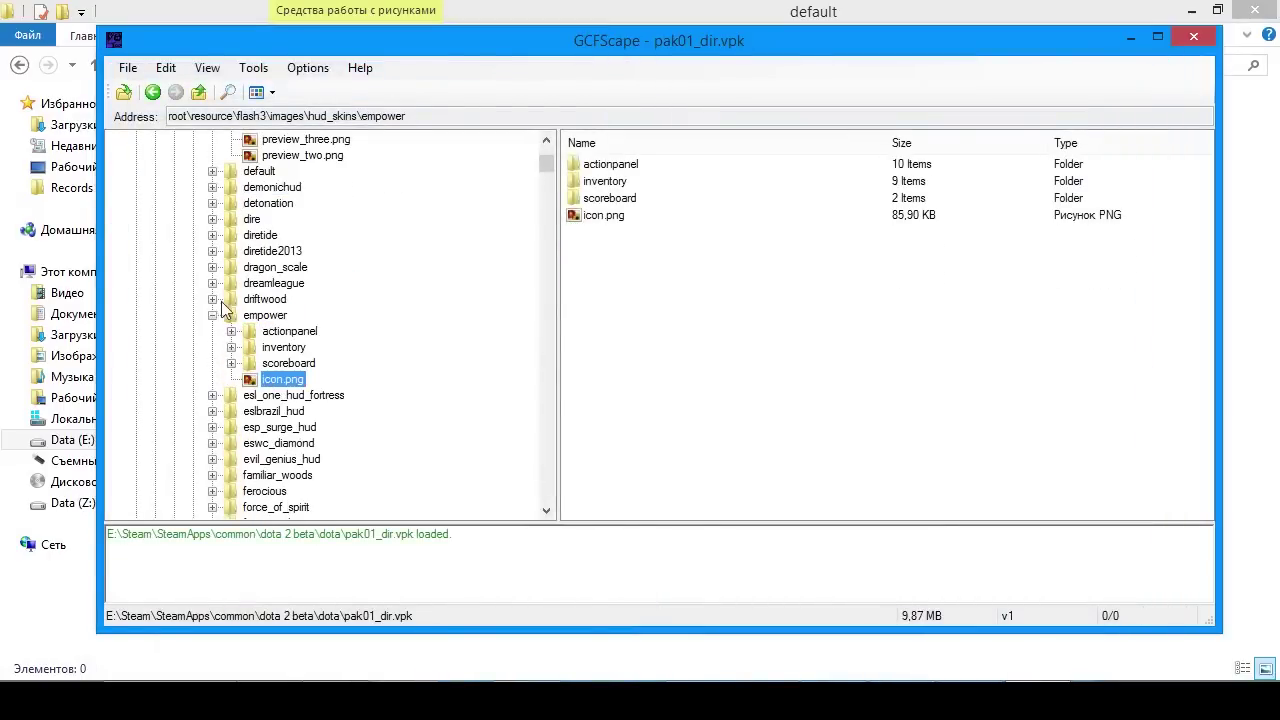
- Expand the driftwood folder, view its preview_three.png, and close the image
double_click(224, 302)
double_click(295, 398)
left_click_drag(529, 406, 583, 240)
left_click(1146, 60)
- Expand the guardian_angel folder, examine the HUD in its preview_three.png at several magnifications, and close the image
scroll(283, 412, "down", 8)
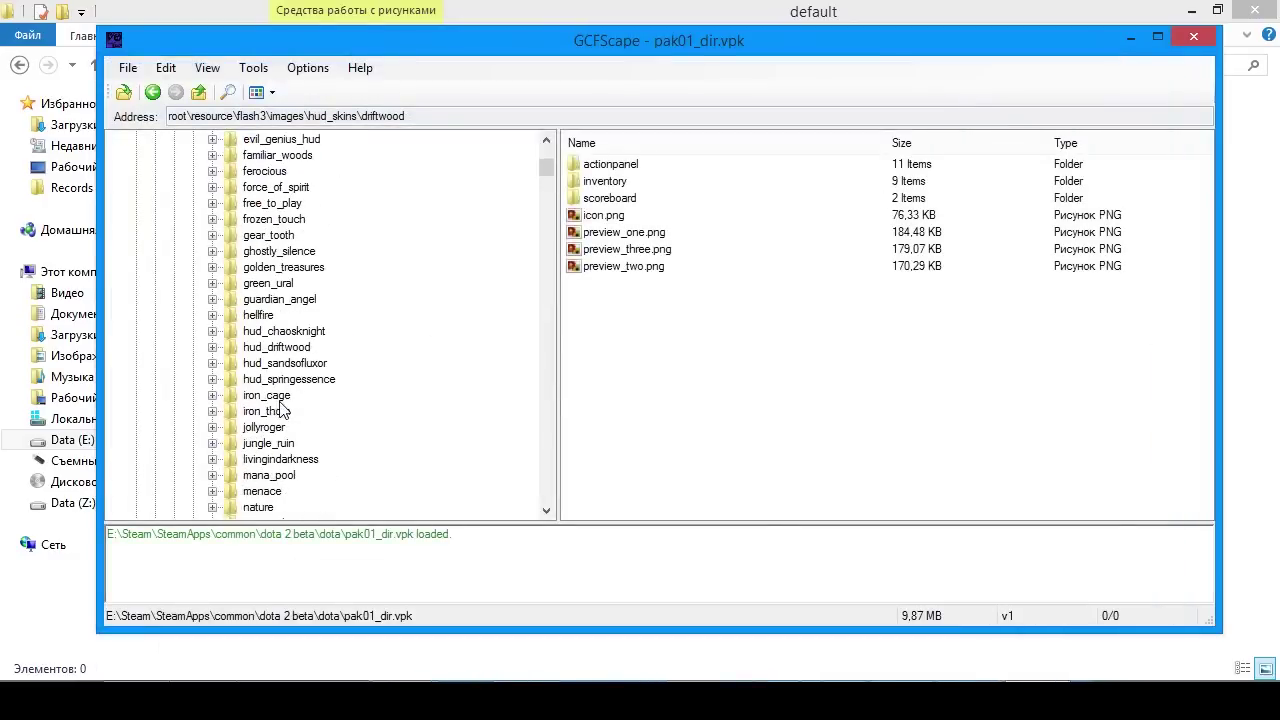
left_click(213, 300)
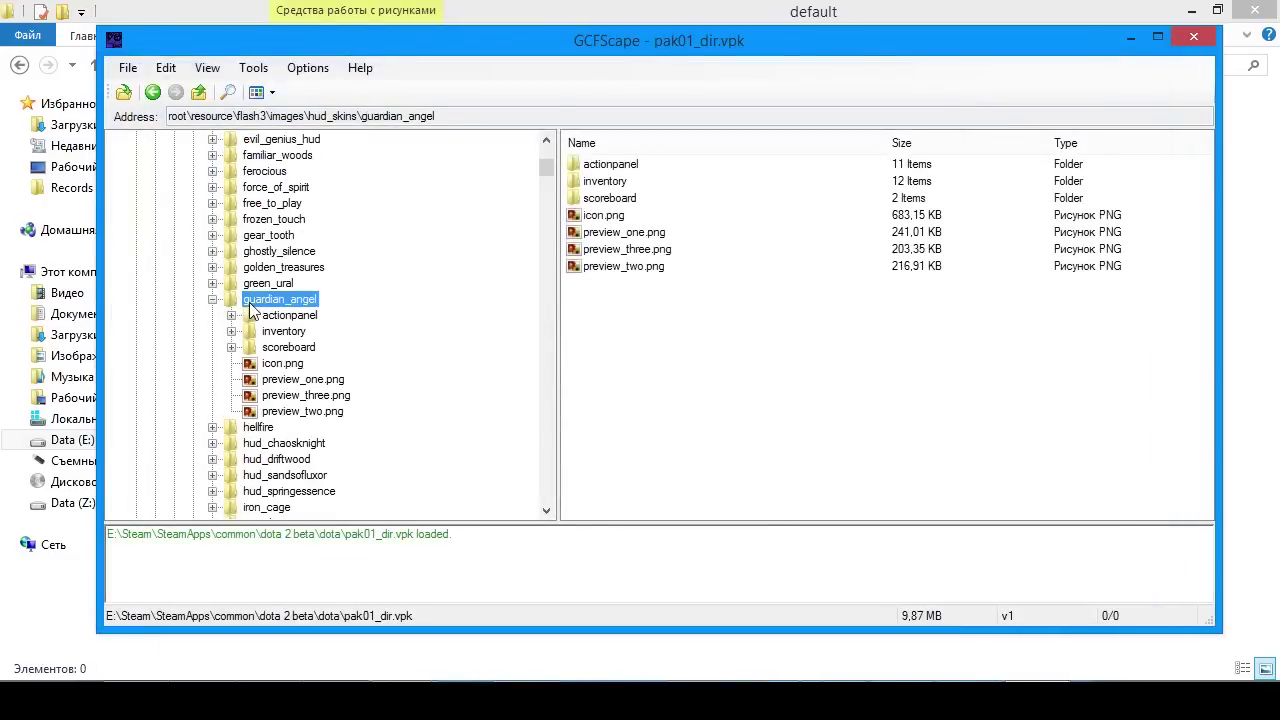
double_click(305, 395)
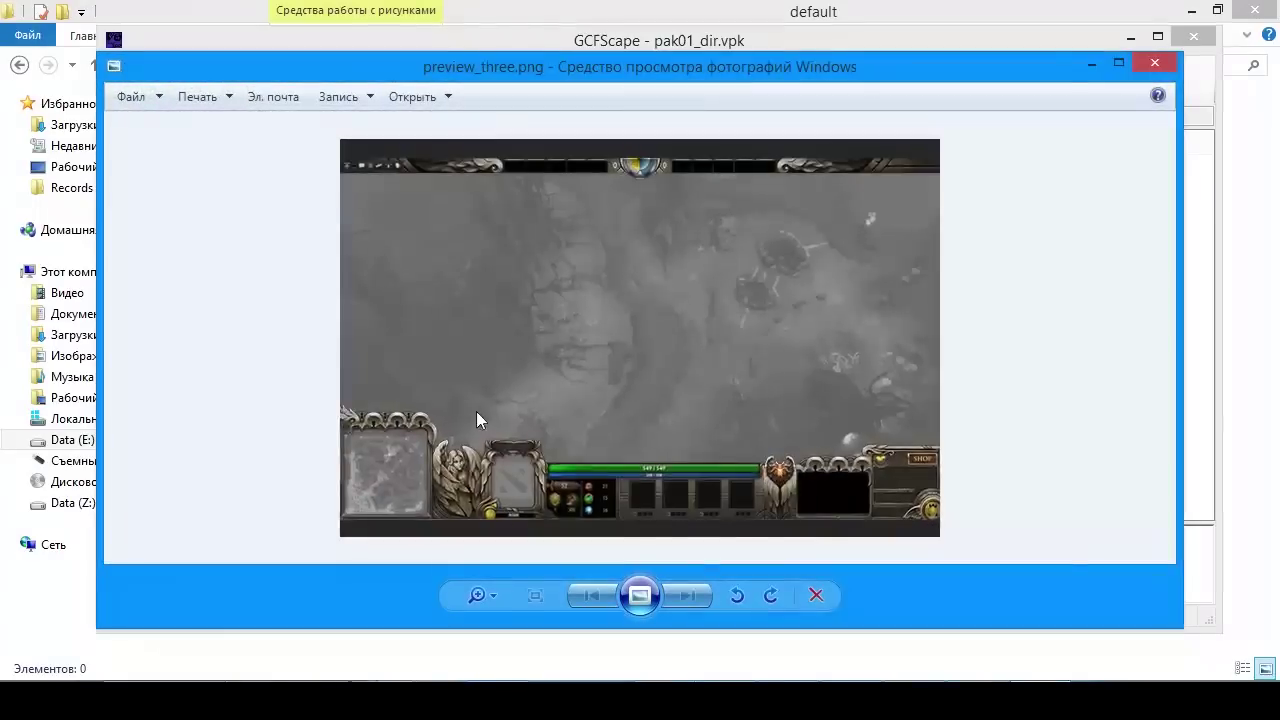
scroll(476, 420, "up", 6)
scroll(566, 286, "down", 4)
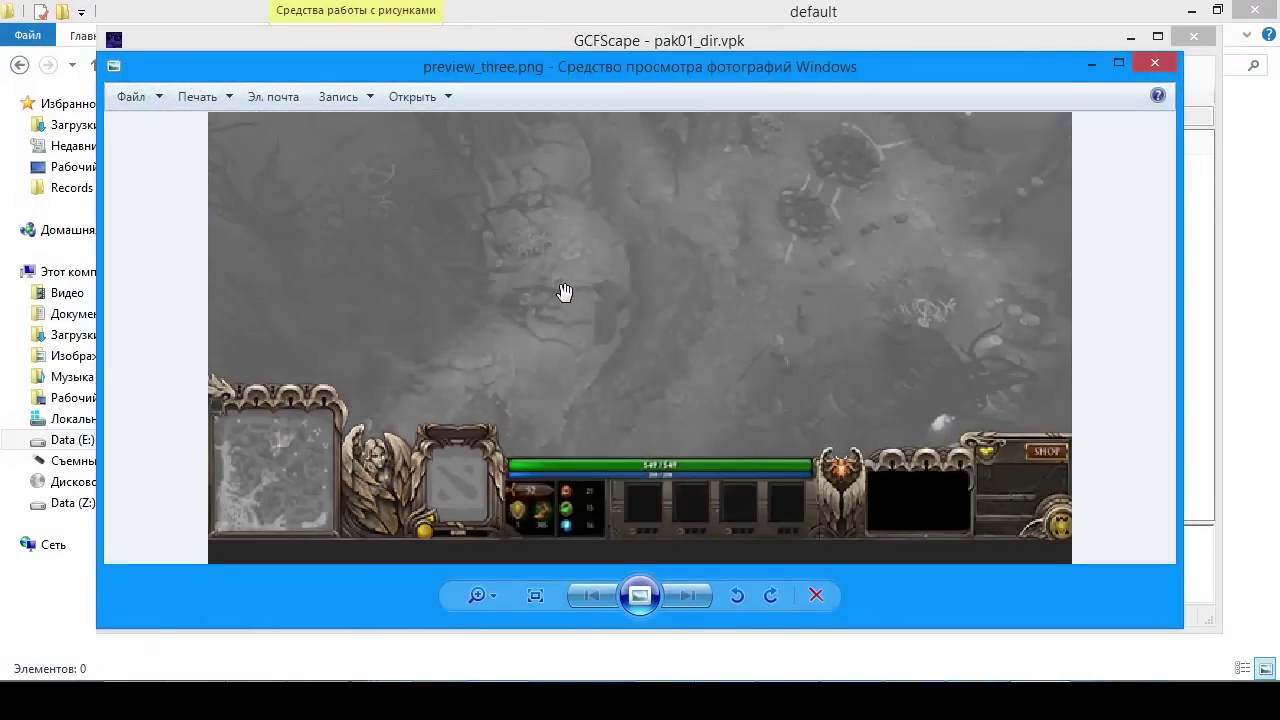
scroll(578, 340, "up", 1)
left_click_drag(549, 383, 303, 374)
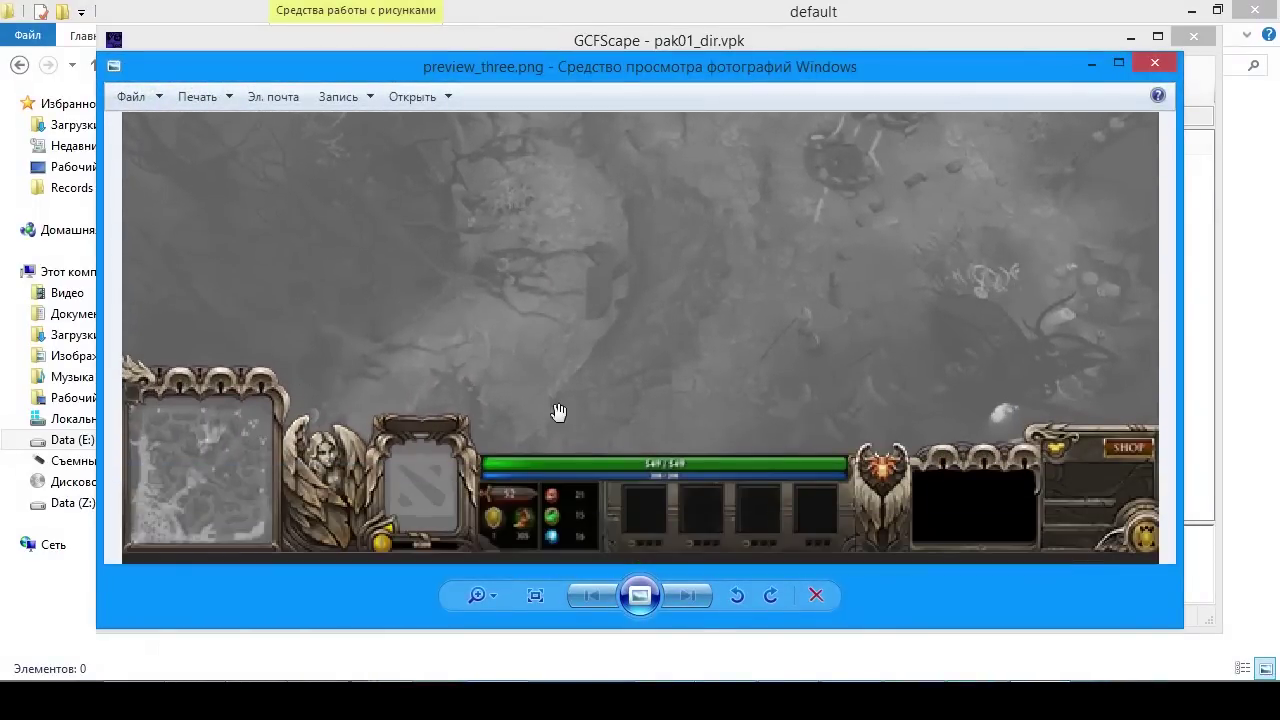
scroll(591, 417, "up", 3)
scroll(511, 390, "down", 4)
scroll(511, 390, "down", 1)
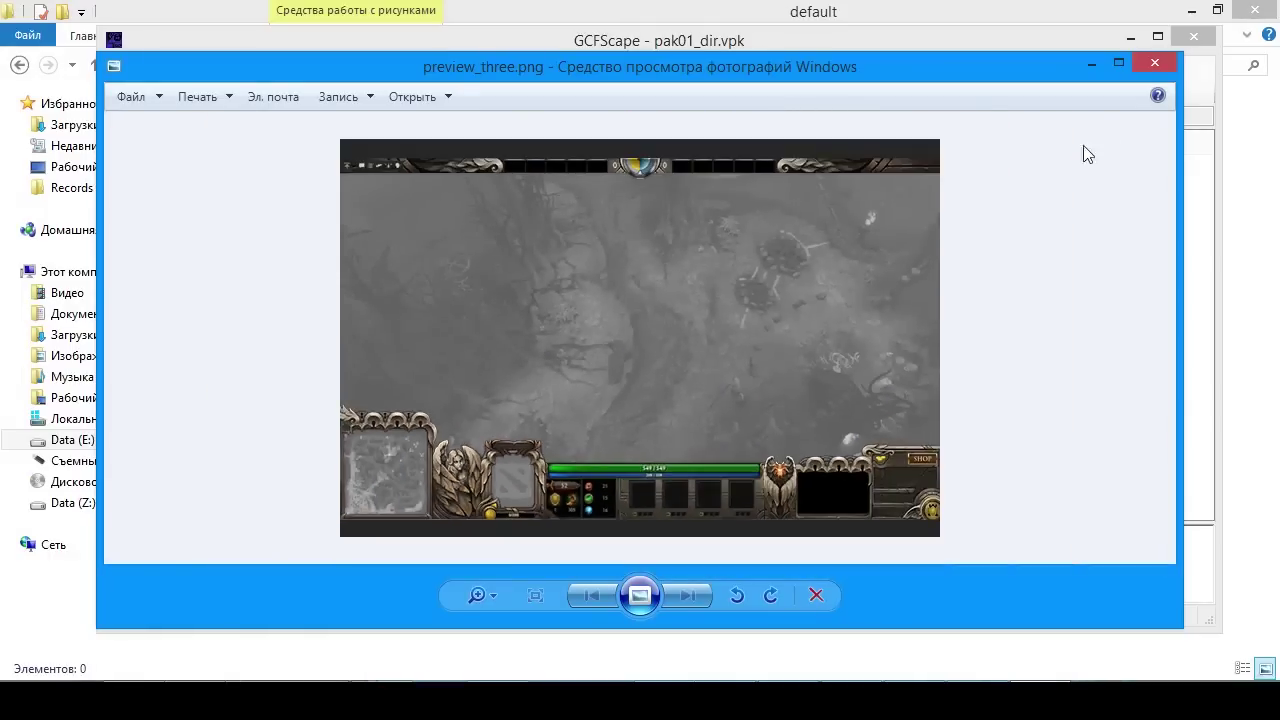
left_click(1150, 66)
- Expand the portal folder, inspect its preview_three.png enlarged, and close the image
scroll(300, 400, "down", 7)
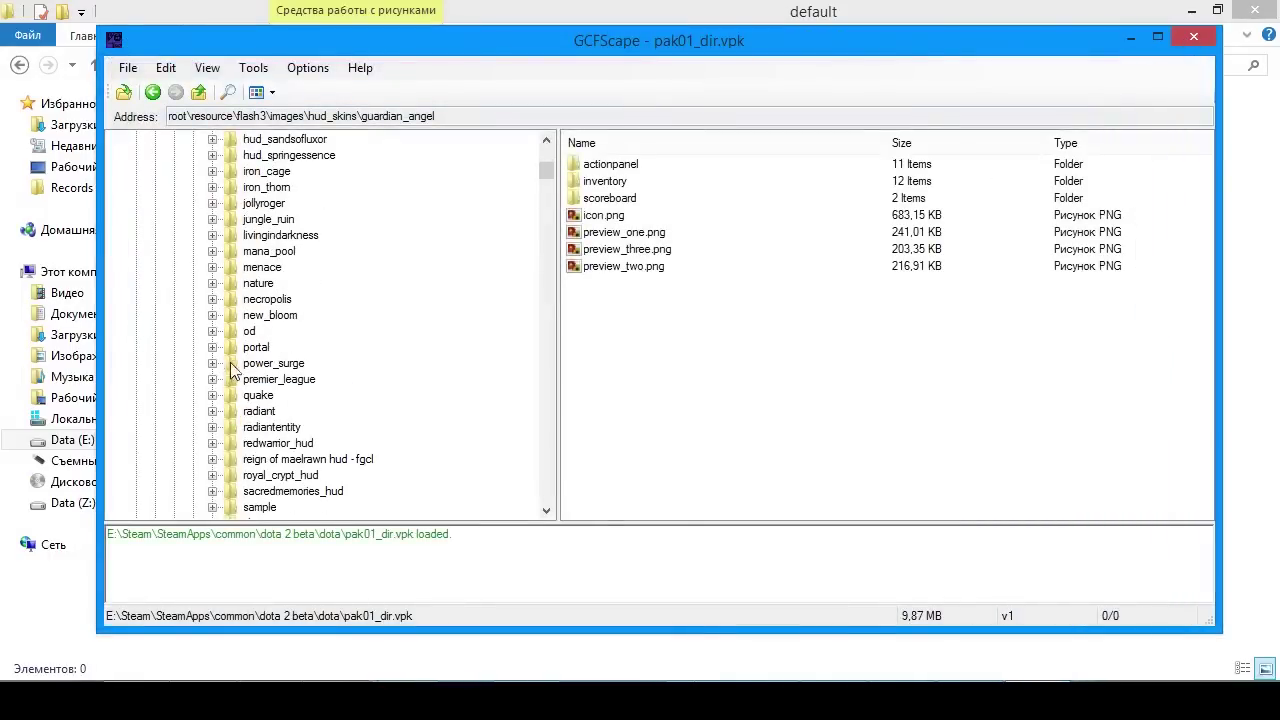
double_click(218, 348)
double_click(308, 443)
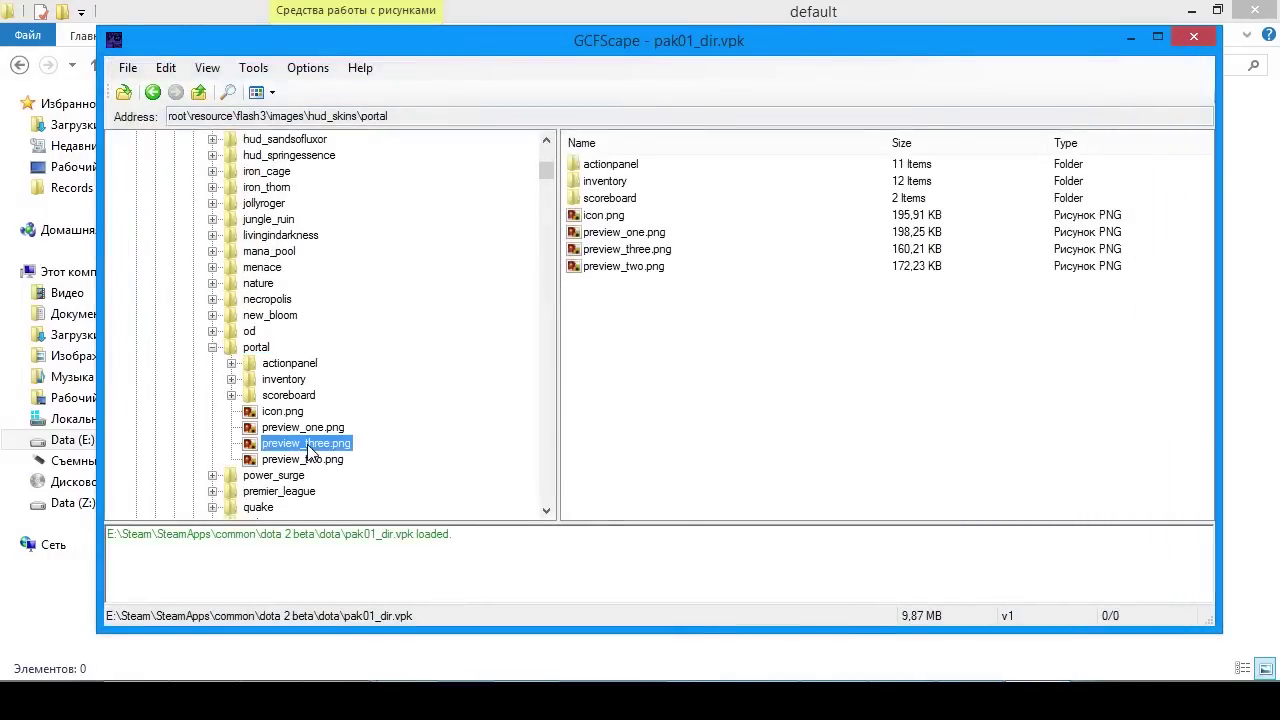
scroll(535, 405, "up", 2)
scroll(479, 309, "up", 3)
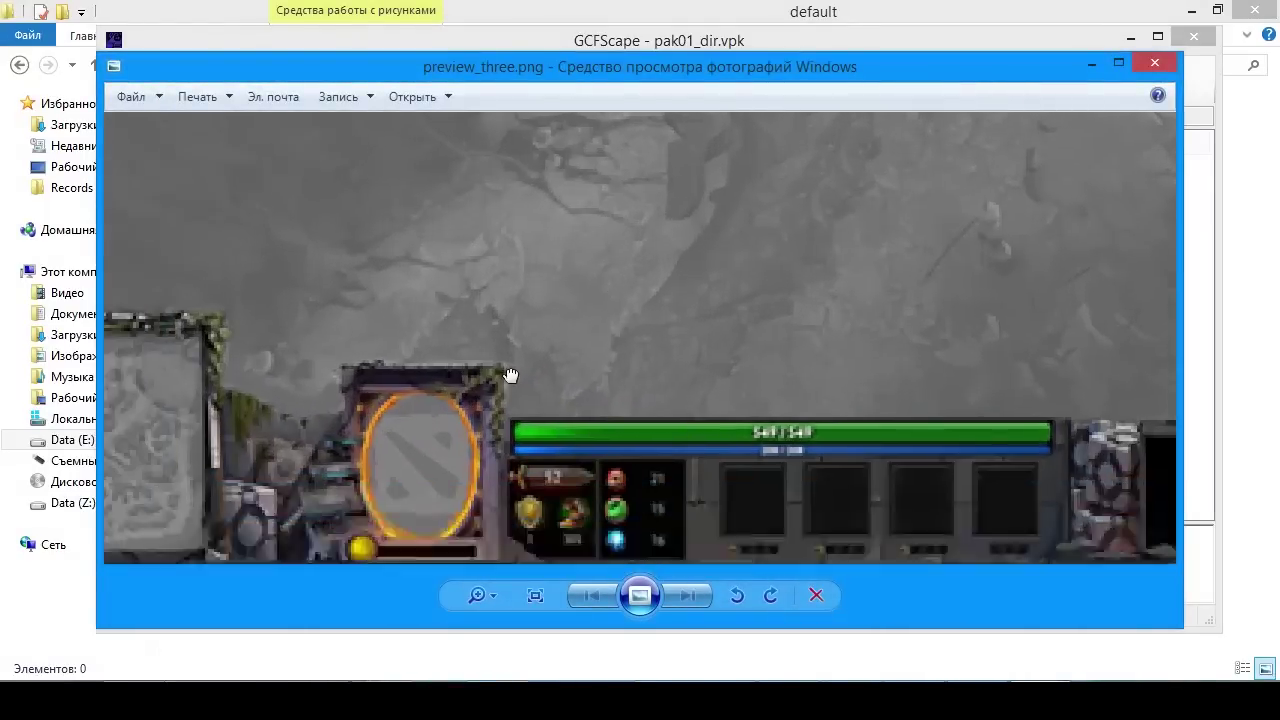
scroll(629, 277, "down", 4)
left_click(1152, 64)
- Collapse the guardian_angel and portal folders in the hud_skins tree
scroll(330, 400, "up", 15)
scroll(335, 395, "down", 3)
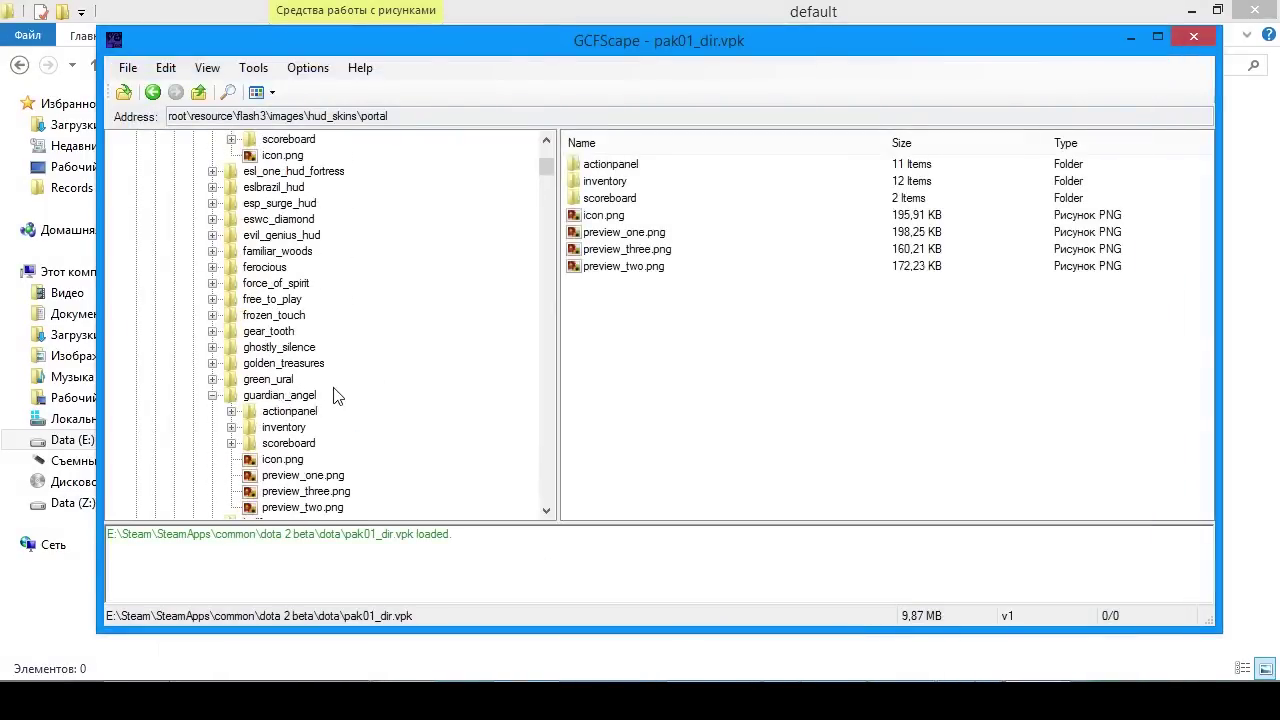
left_click(211, 395)
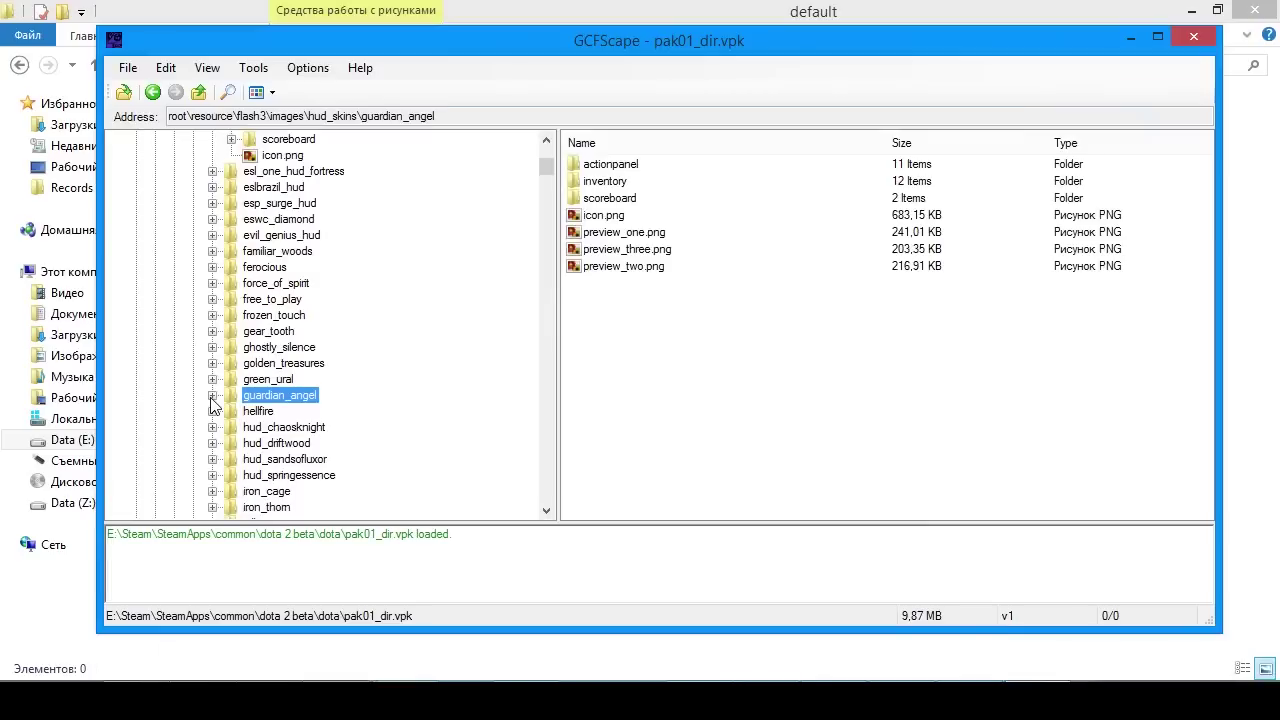
scroll(211, 400, "down", 7)
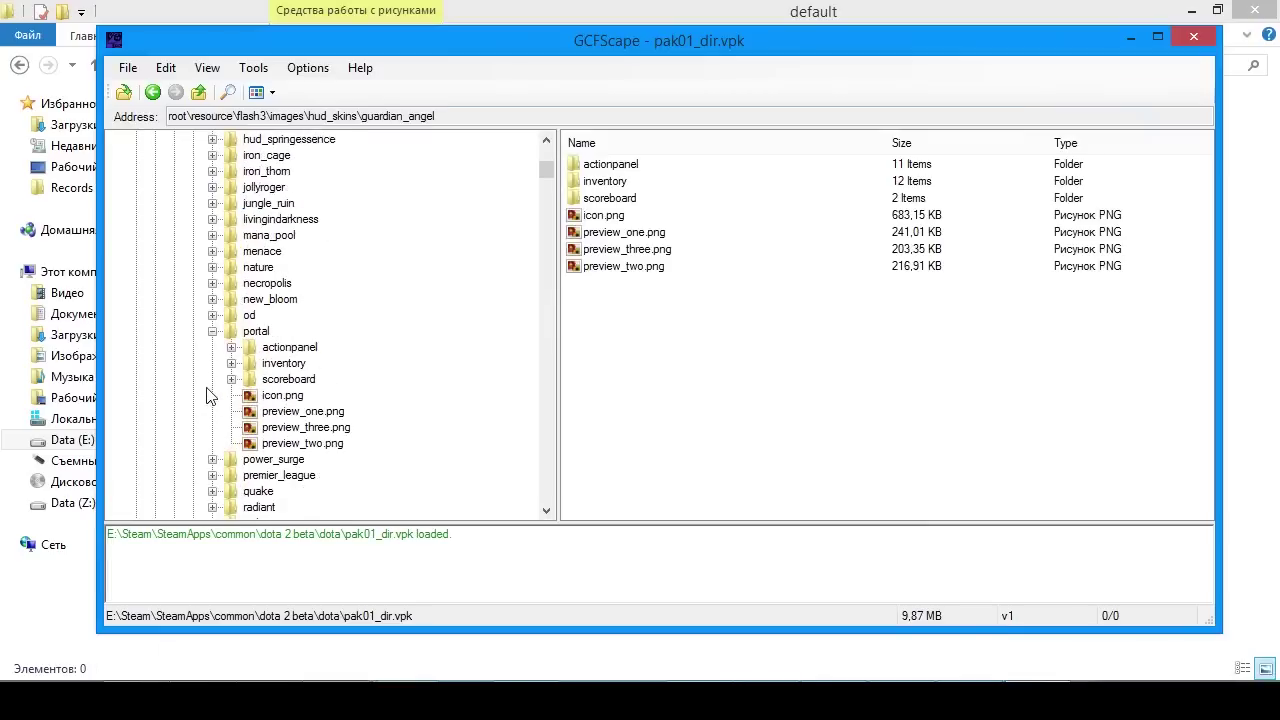
left_click(212, 331)
scroll(214, 345, "down", 9)
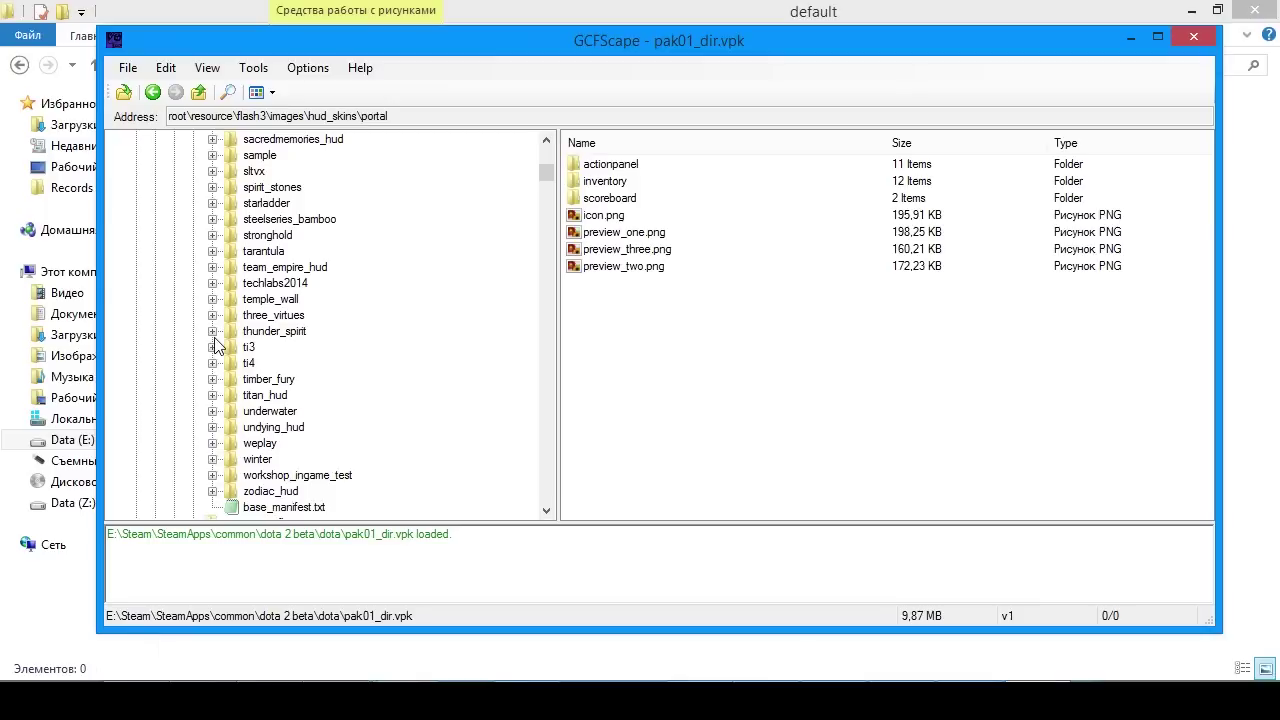
- Expand the dragon_scale folder in the hud_skins tree, view its preview_three.png, close the image, and collapse the folder
scroll(215, 345, "up", 20)
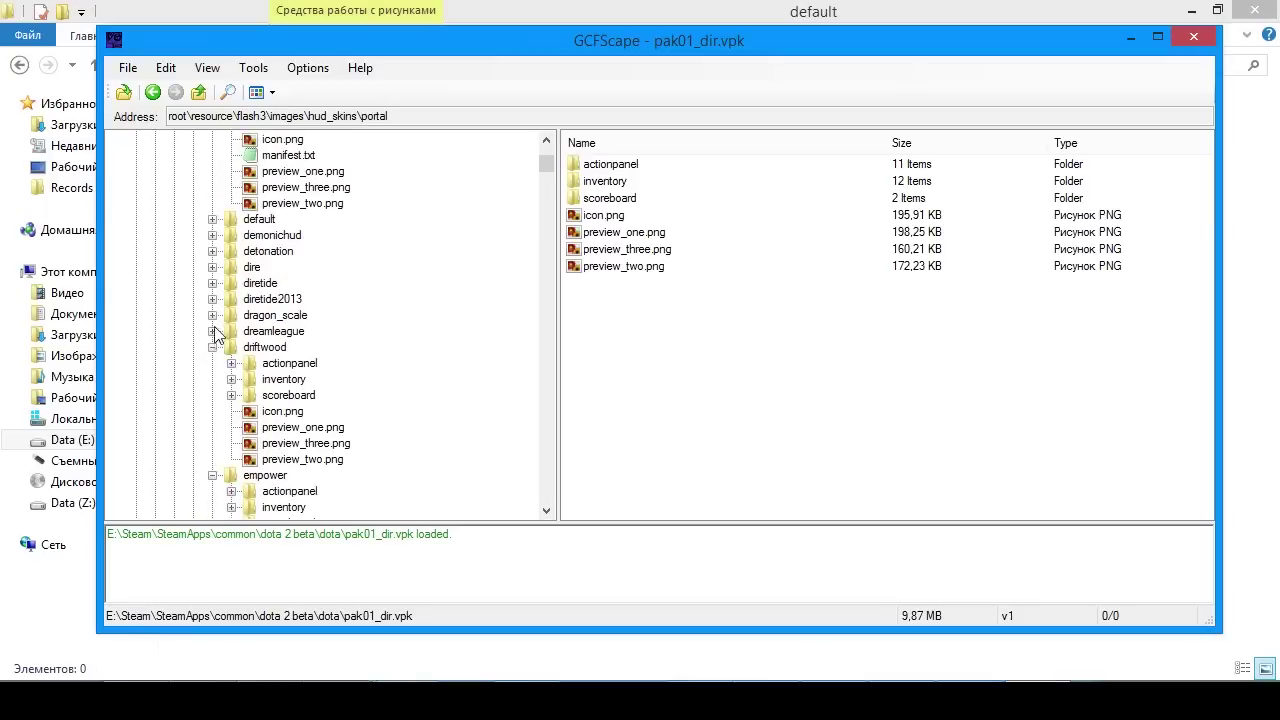
left_click(212, 316)
left_click(282, 333)
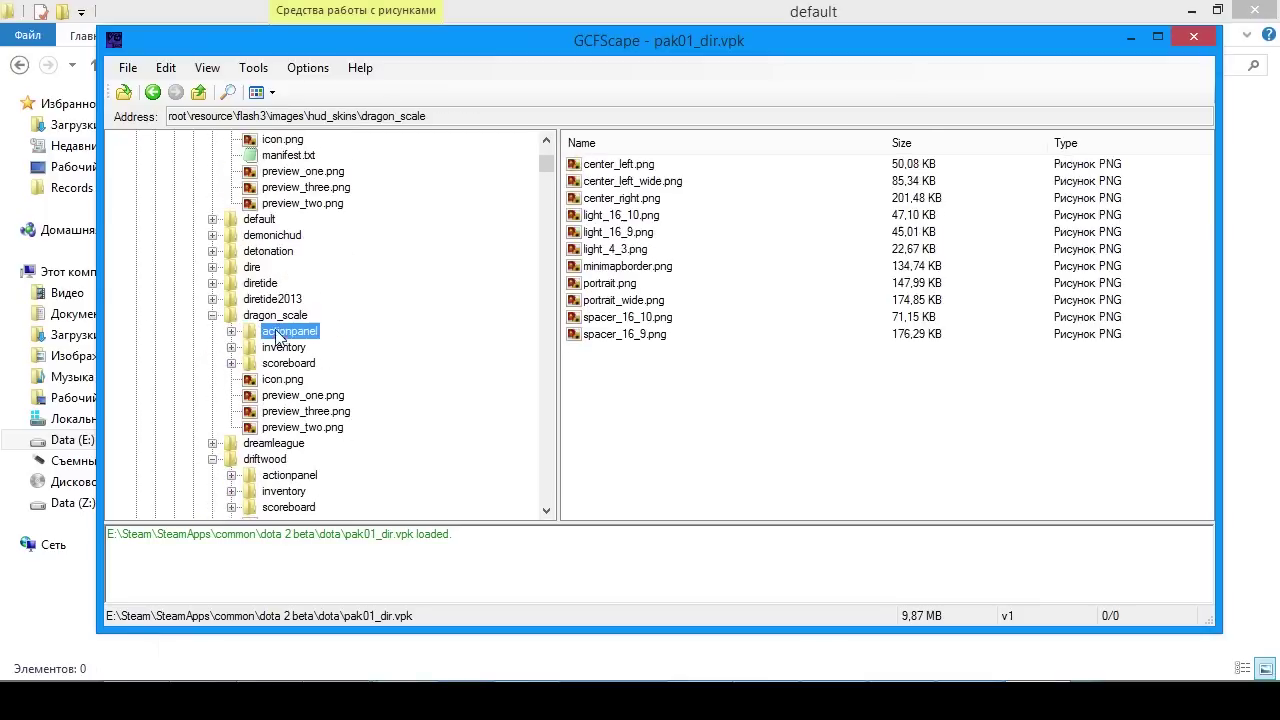
double_click(306, 411)
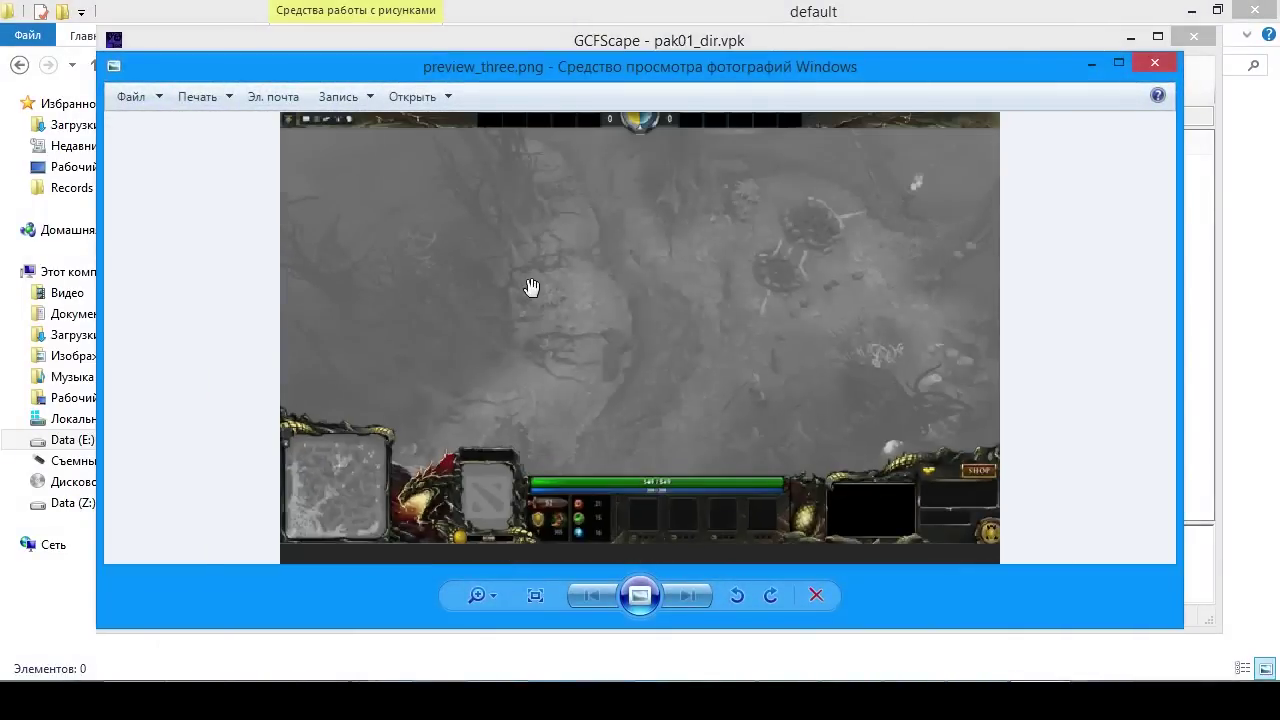
left_click(1169, 67)
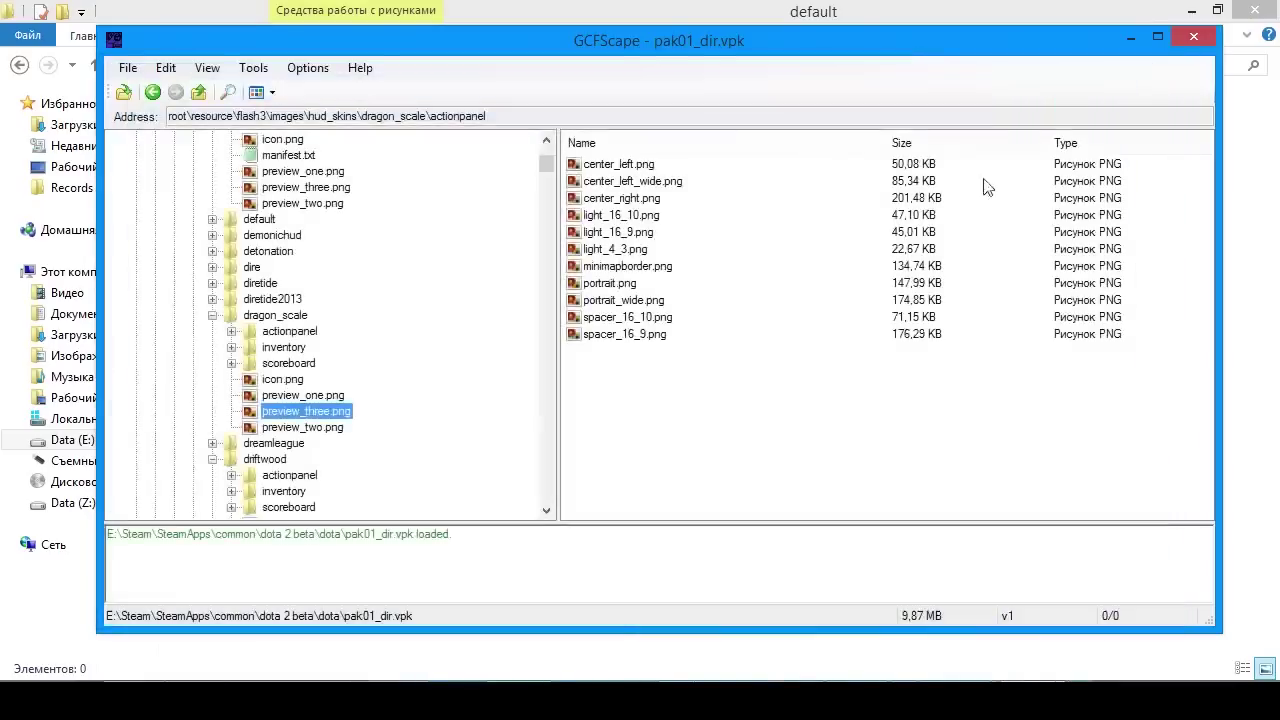
left_click(212, 316)
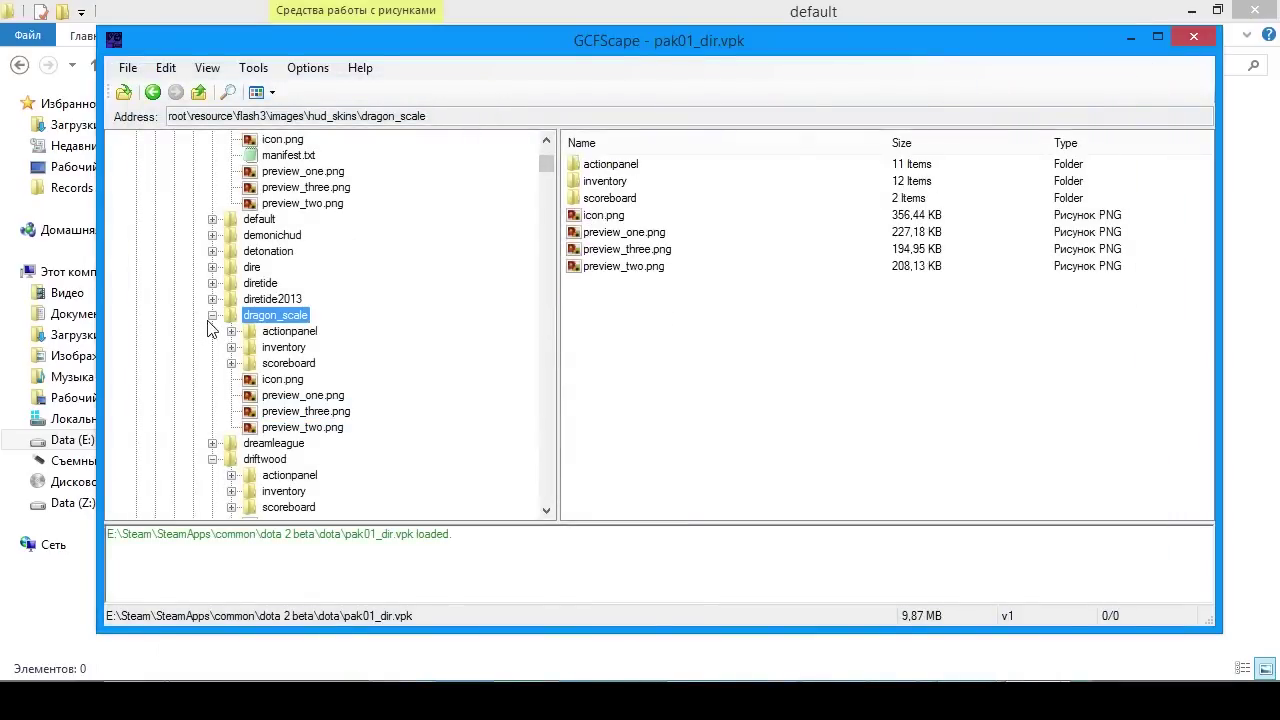
left_click(253, 268)
left_click(247, 221)
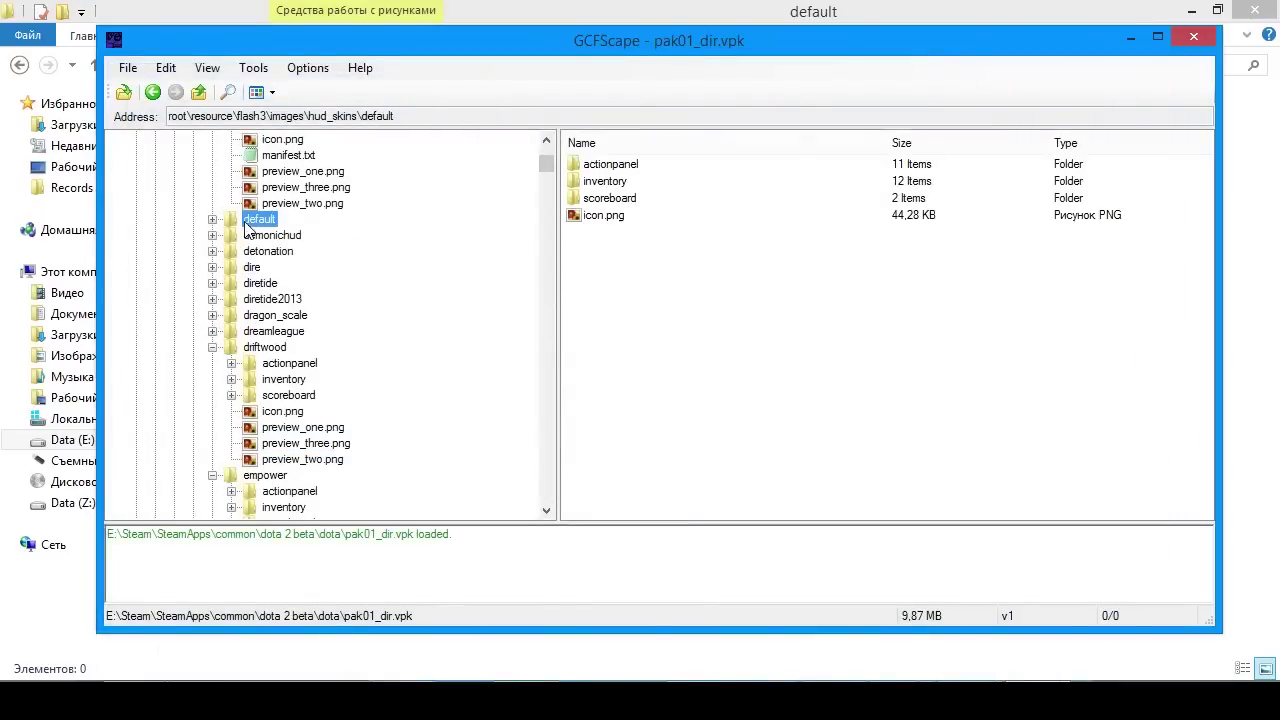
scroll(243, 303, "up", 4)
left_click(241, 236)
left_click(245, 198)
scroll(245, 198, "down", 4)
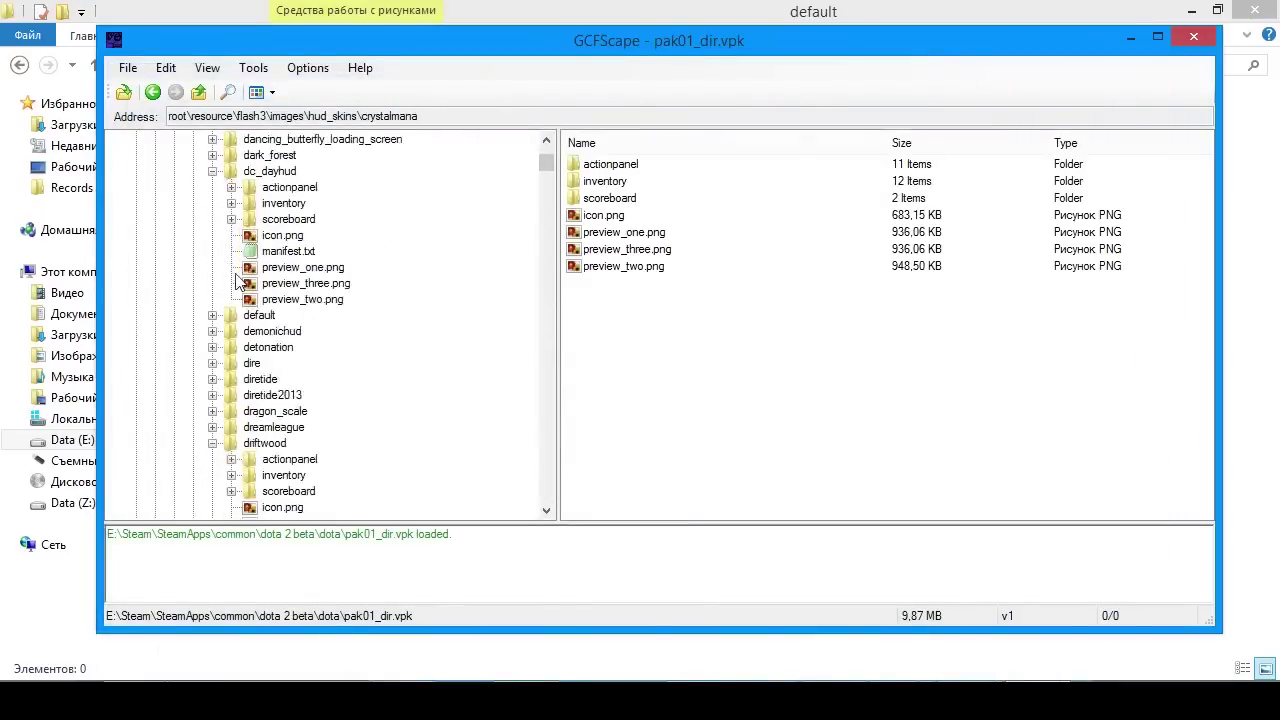
- Extract all folders and images of the dragon_scale skin into the hud_skins\default folder in File Explorer
left_click(256, 316)
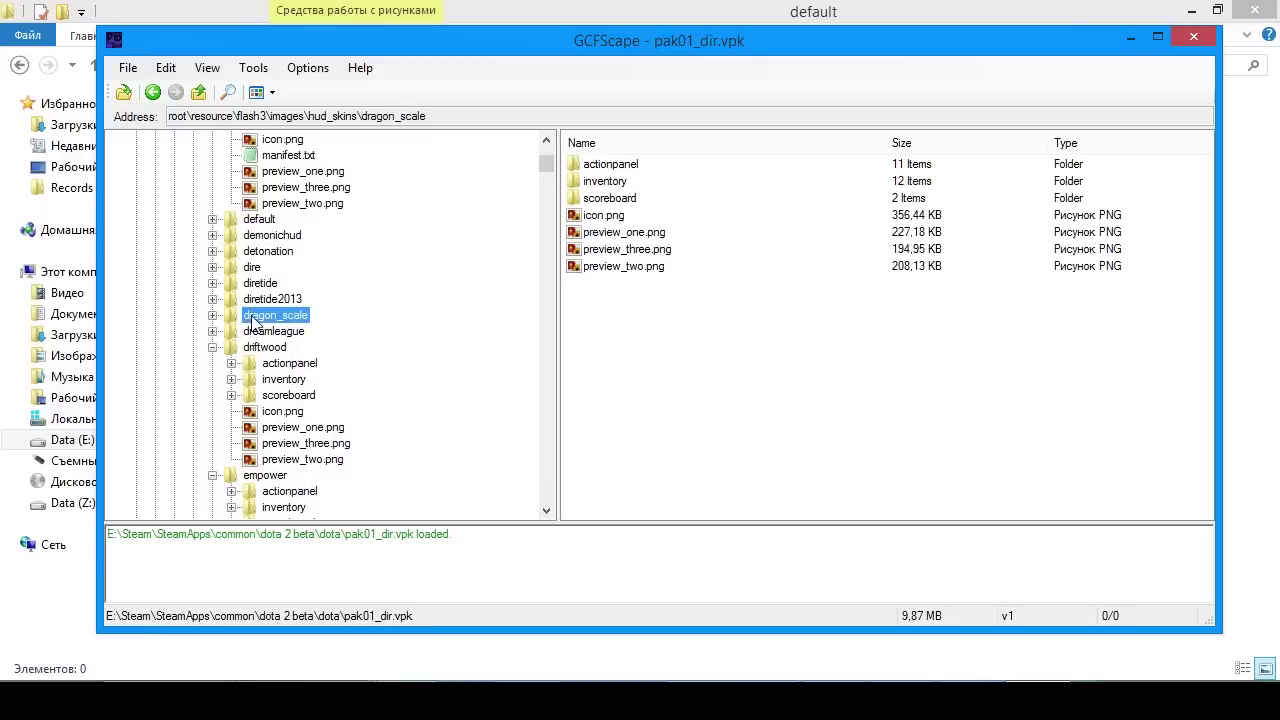
left_click_drag(697, 317, 608, 147)
left_click_drag(617, 42, 420, 186)
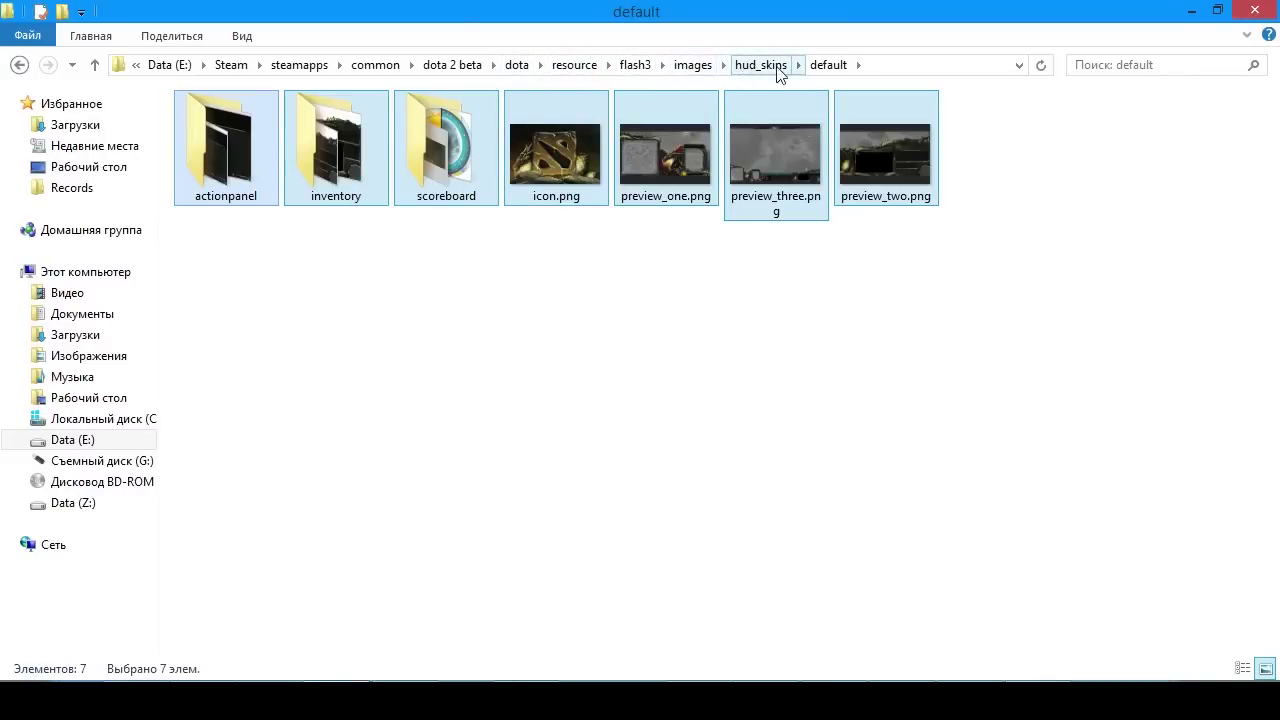
left_click(660, 315)
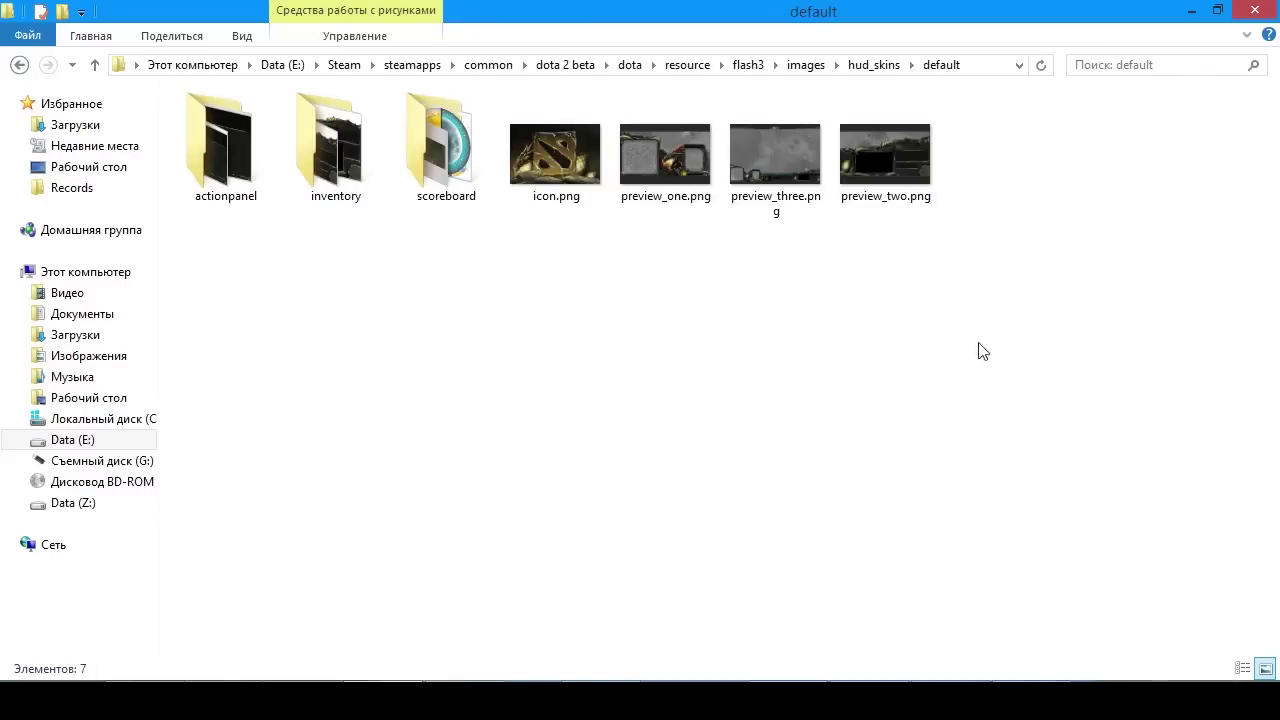
- Delete everything in the hud_skins\default folder and undo the deletion
key("ctrl+a")
key("Delete")
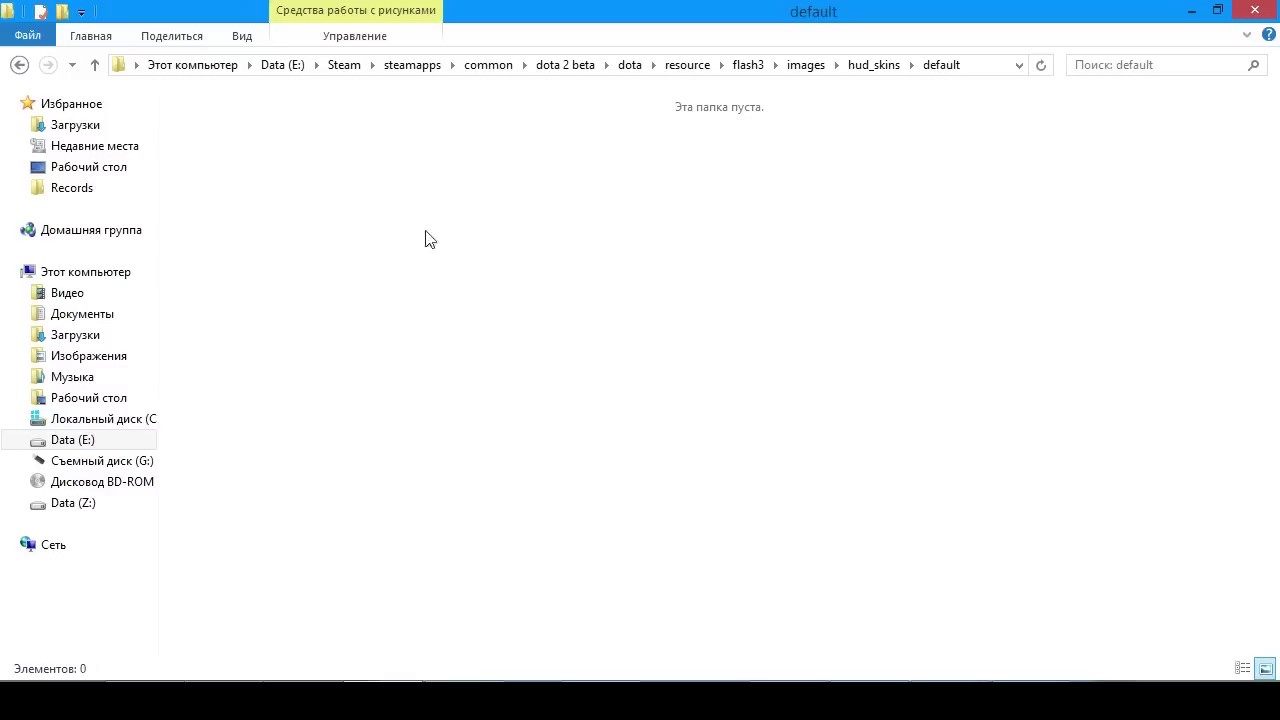
right_click(740, 444)
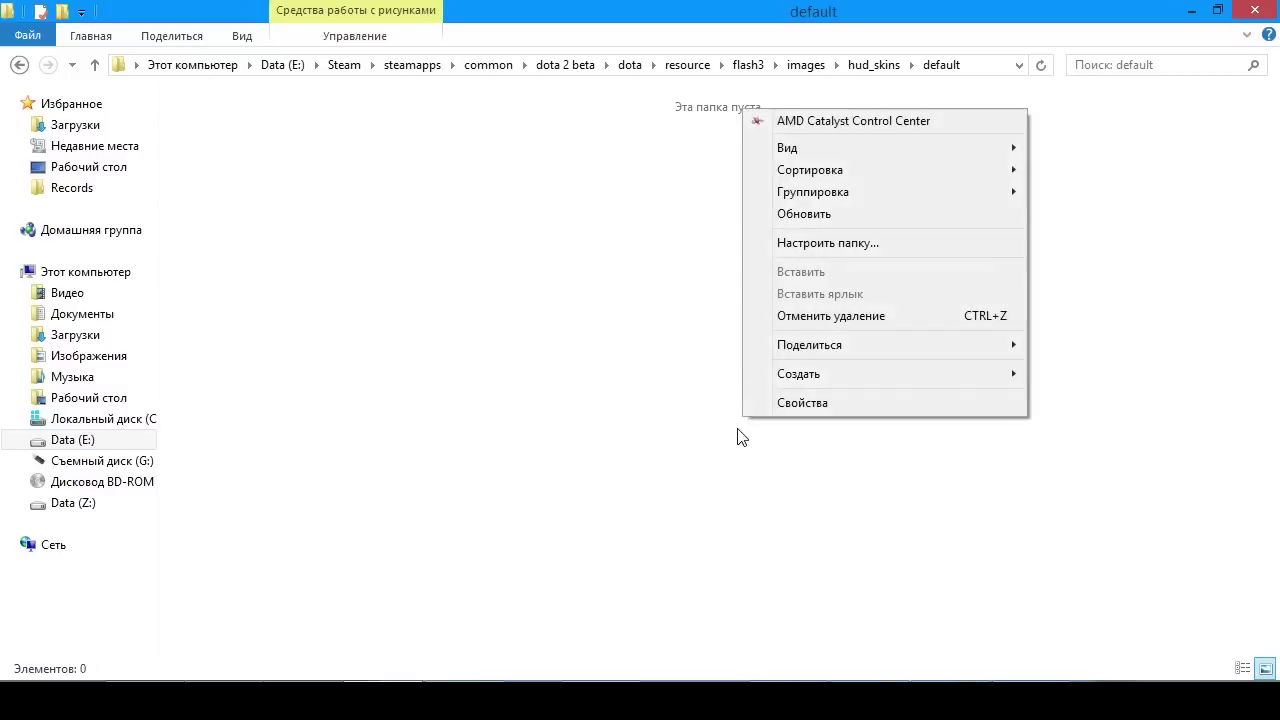
left_click(803, 318)
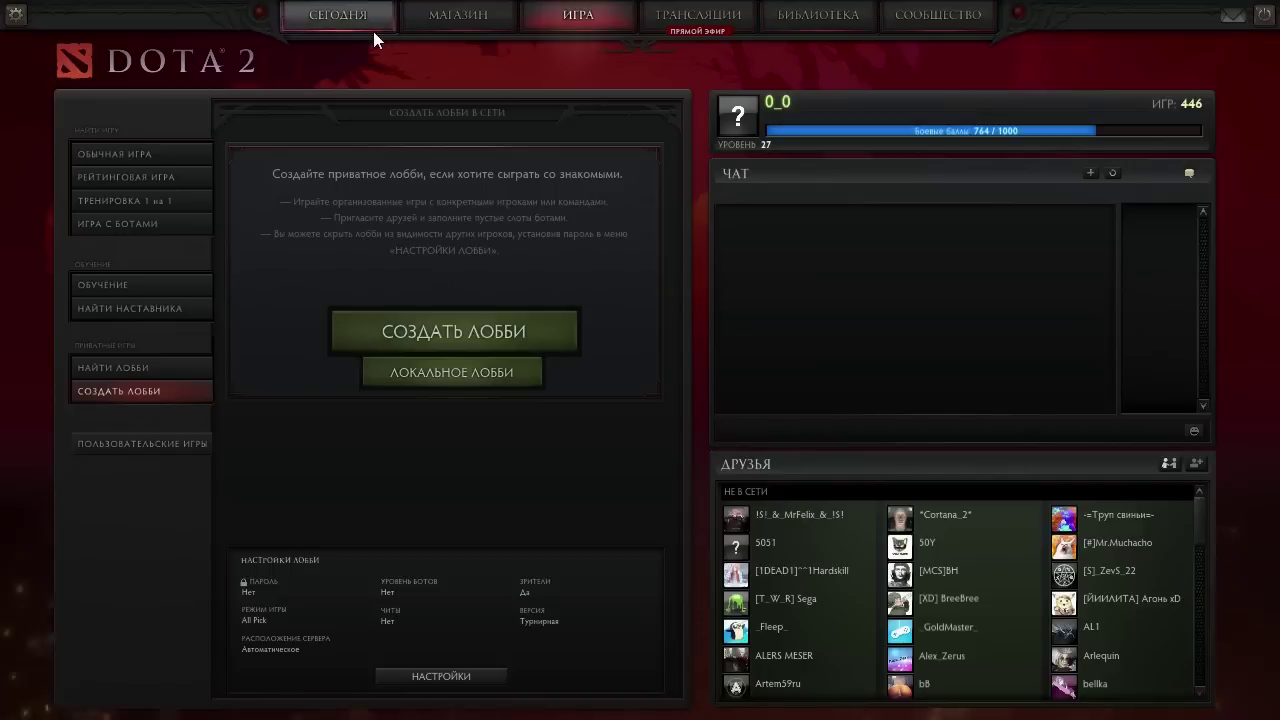
- In Dota 2, open Abaddon's equipment and switch to the shared items (Общие предметы)
left_click(431, 20)
left_click(337, 106)
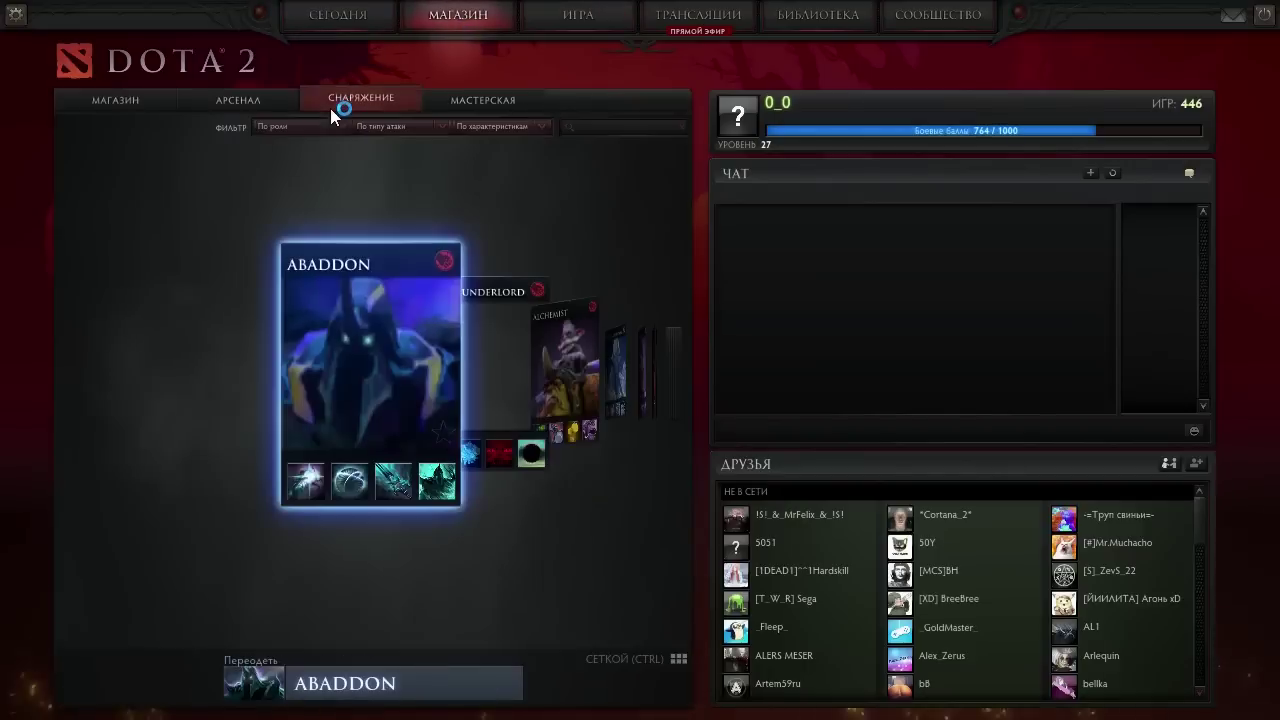
left_click(320, 686)
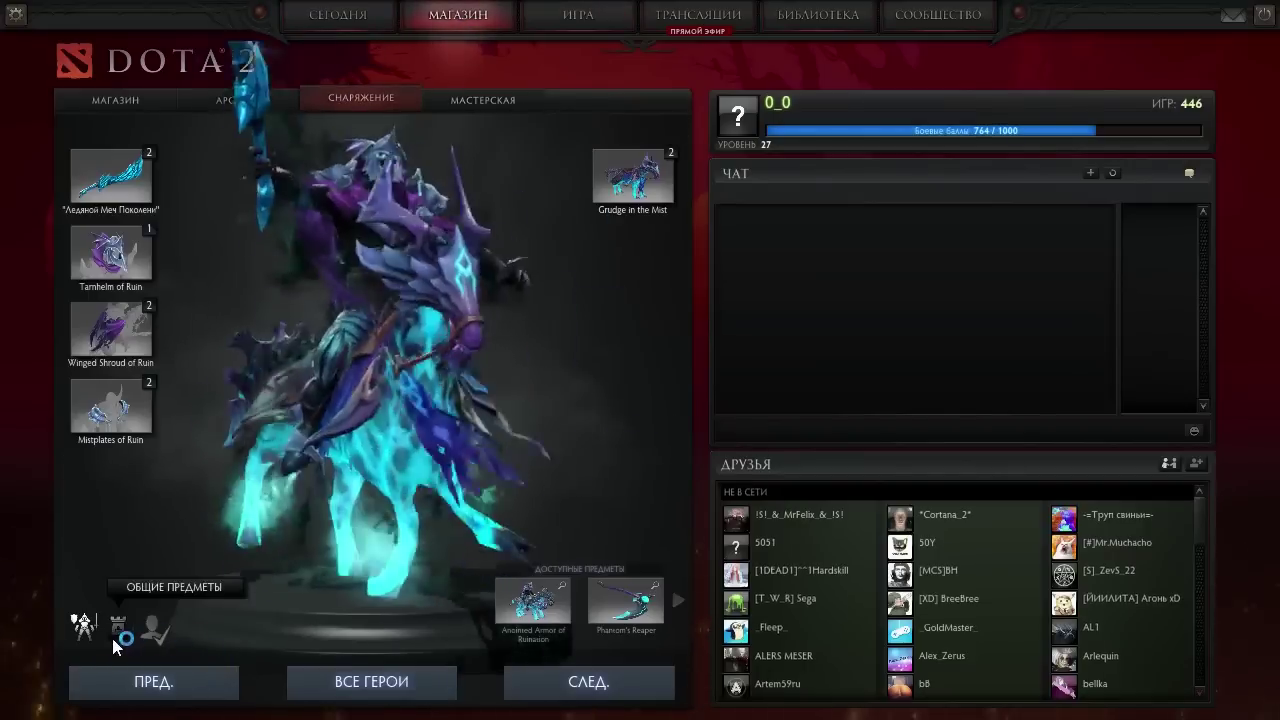
left_click(172, 642)
- Equip Genuine Triumph in the interface style slot (Стиль интерфейса) and unequip it again, leaving the slot empty
left_click(394, 350)
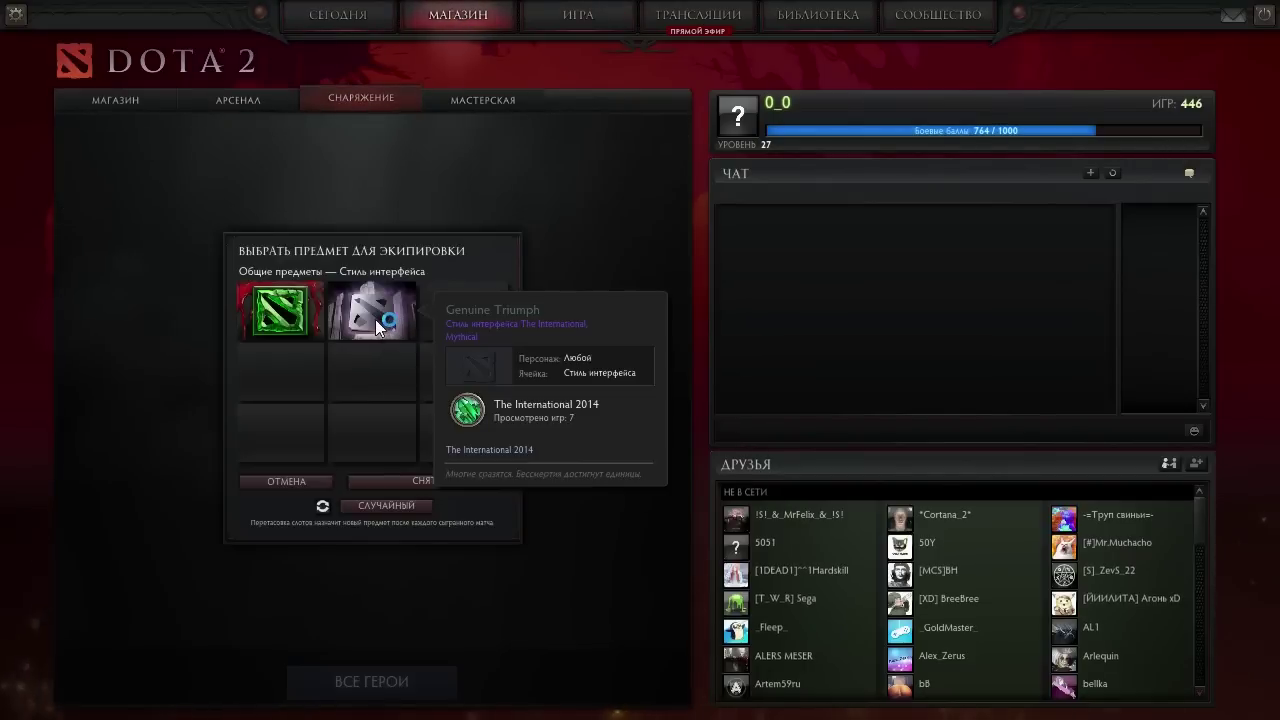
left_click(376, 318)
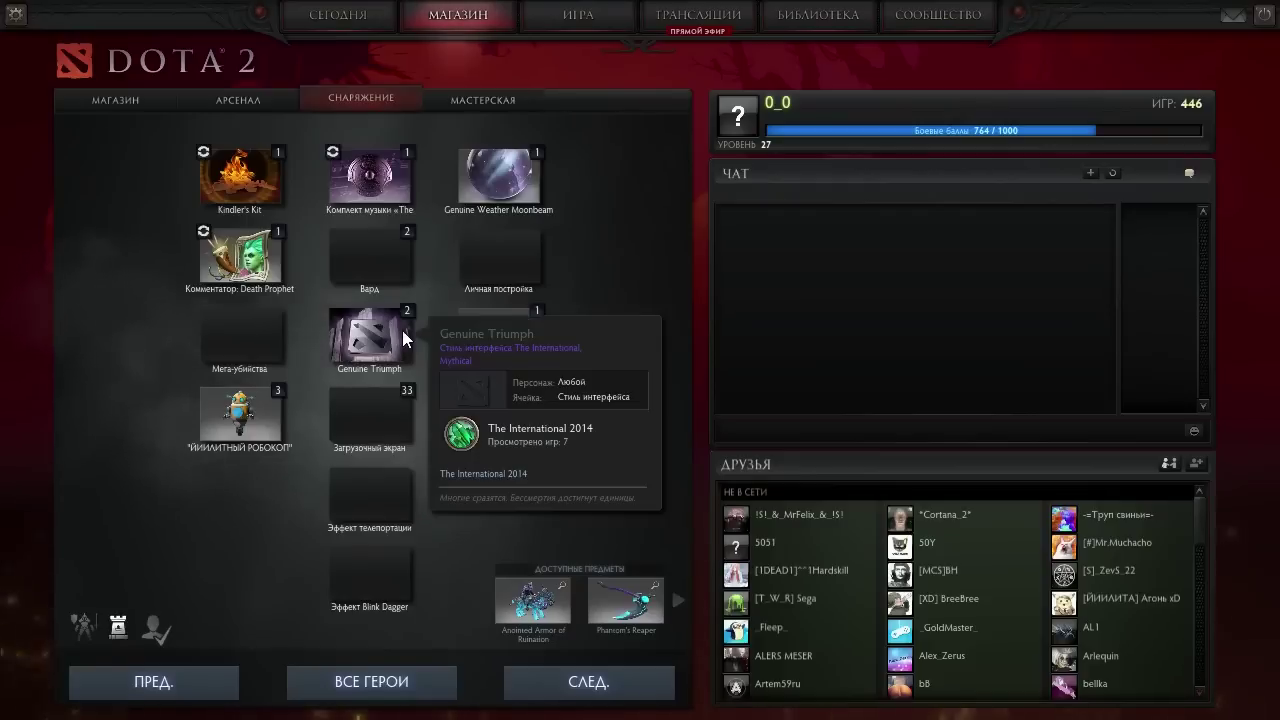
left_click(390, 336)
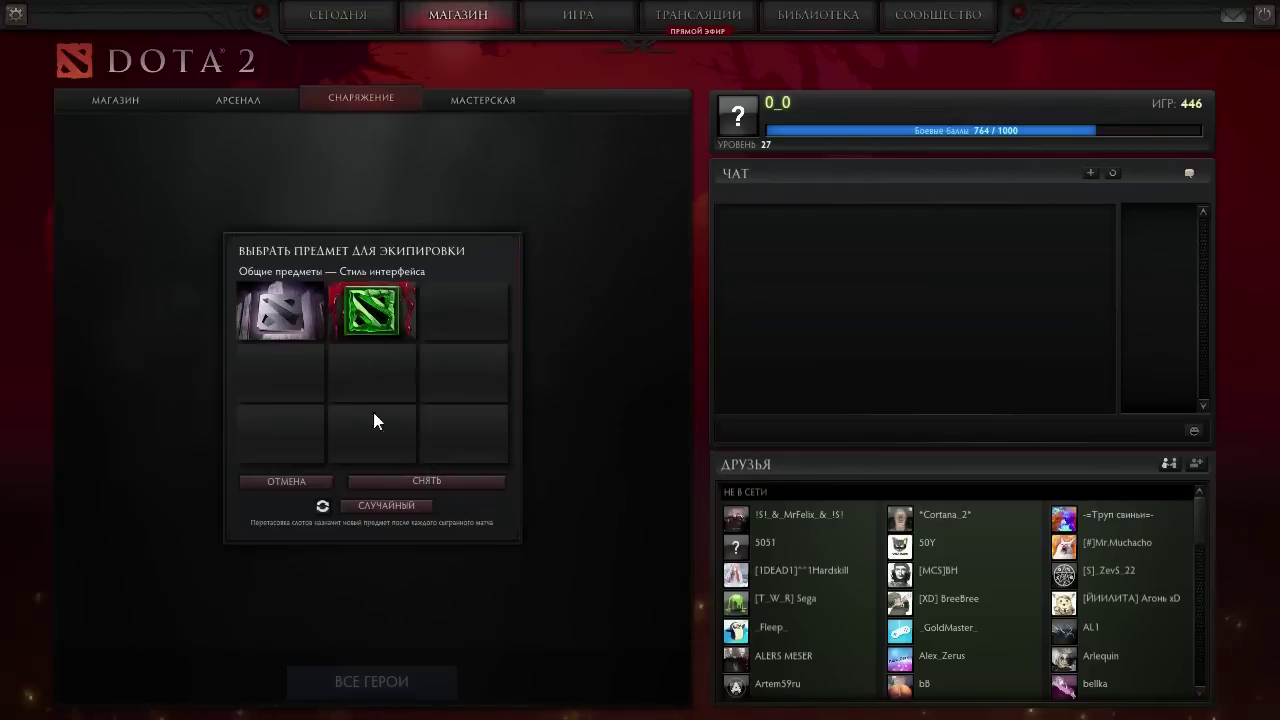
left_click(420, 481)
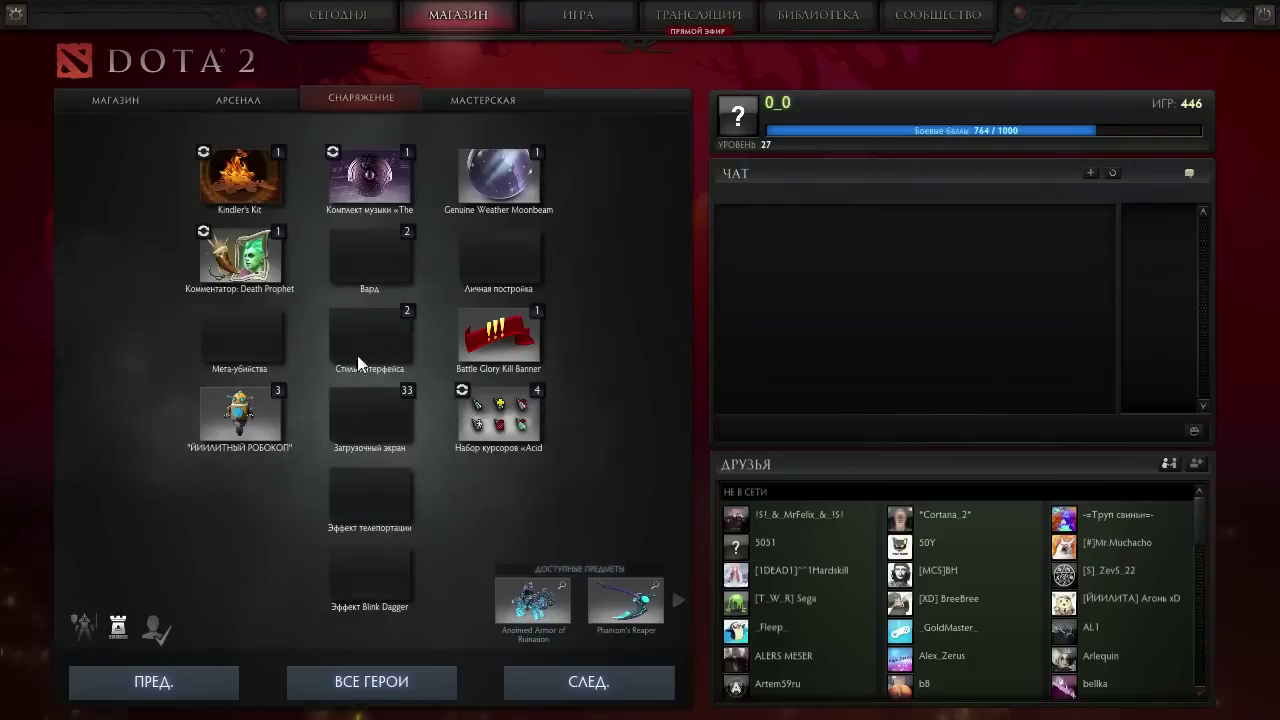
- Create a local lobby and pick Abyssal Underlord as the hero in the All Pick match
left_click(572, 14)
left_click(460, 386)
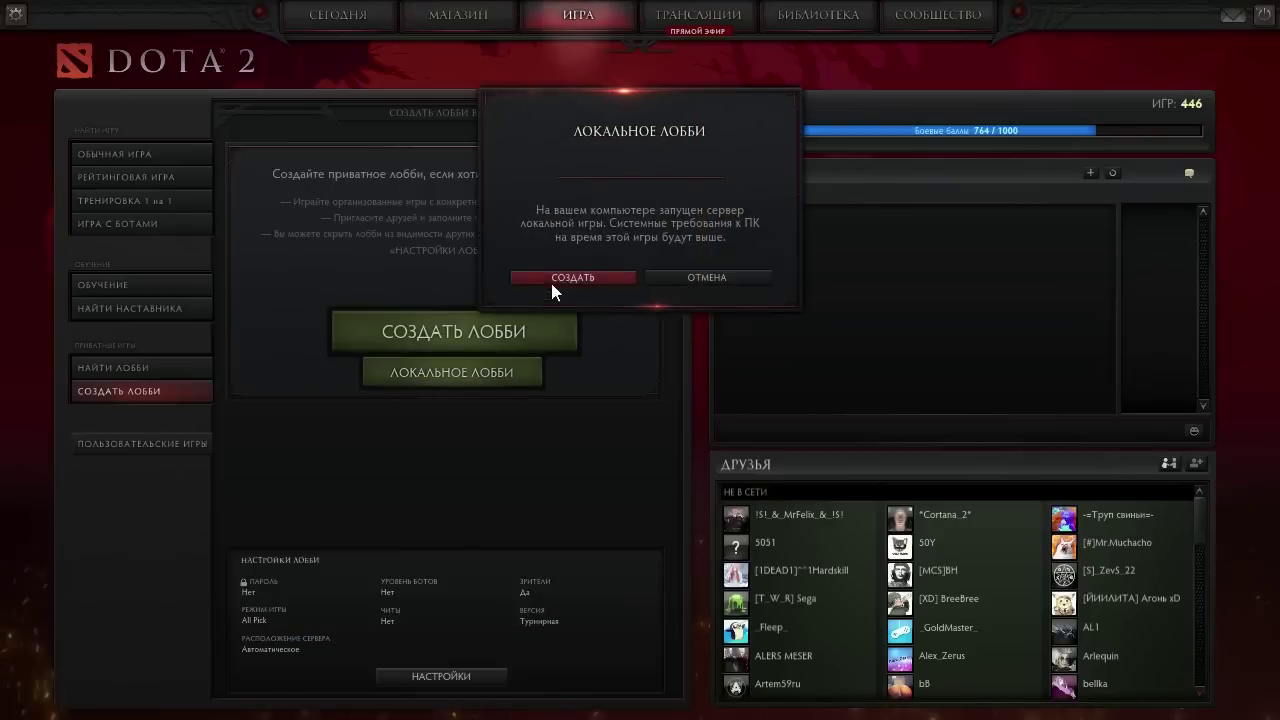
left_click(554, 277)
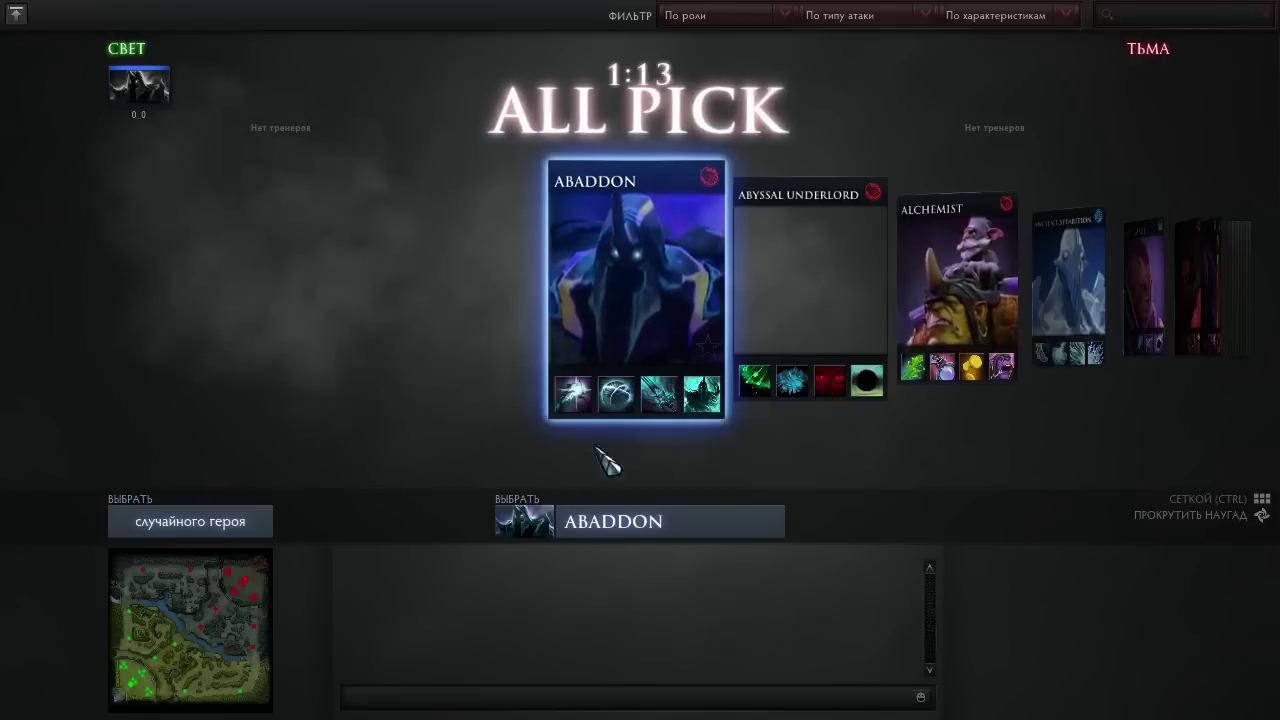
left_click(846, 271)
left_click(678, 527)
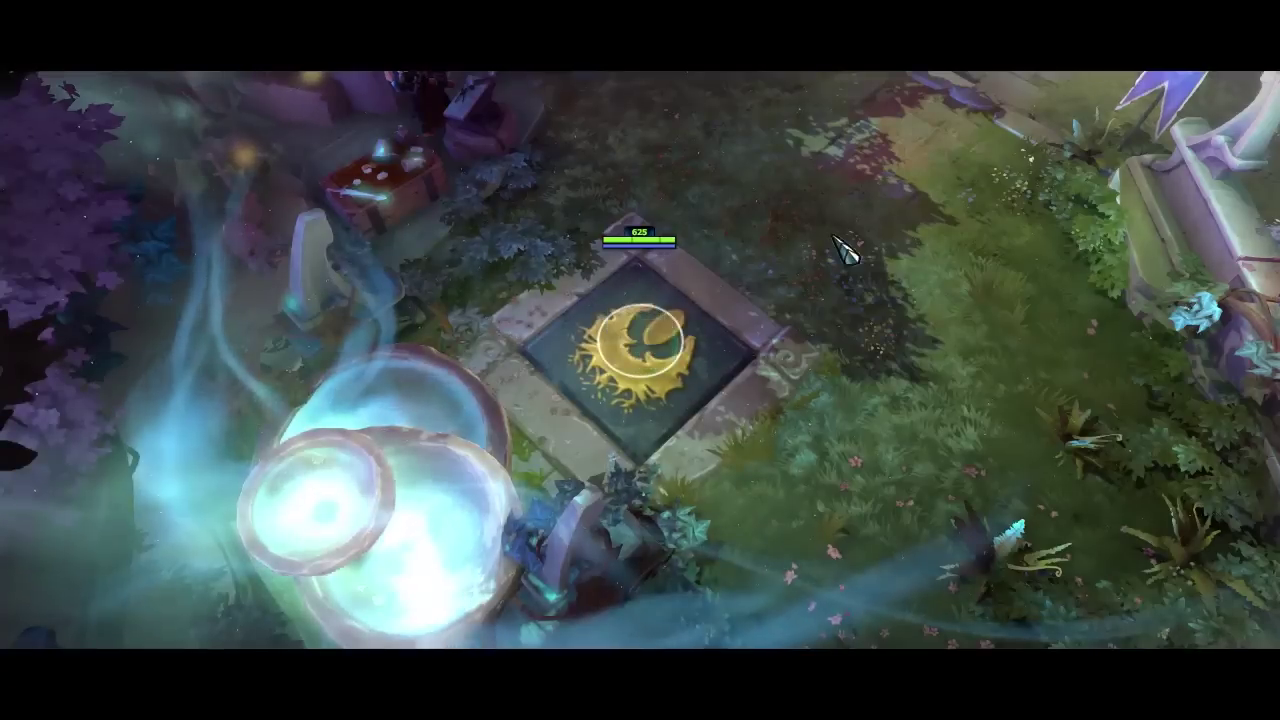
right_click(900, 228)
right_click(660, 229)
right_click(571, 314)
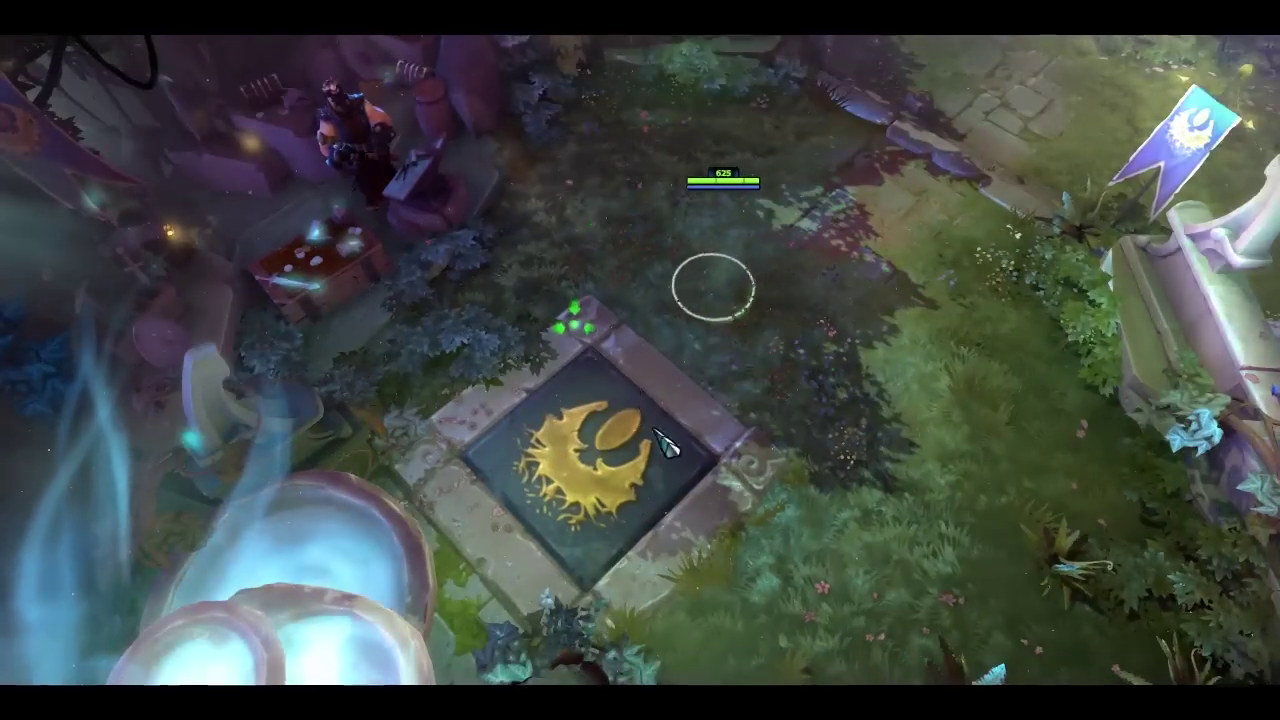
right_click(908, 437)
right_click(688, 197)
right_click(523, 229)
right_click(729, 245)
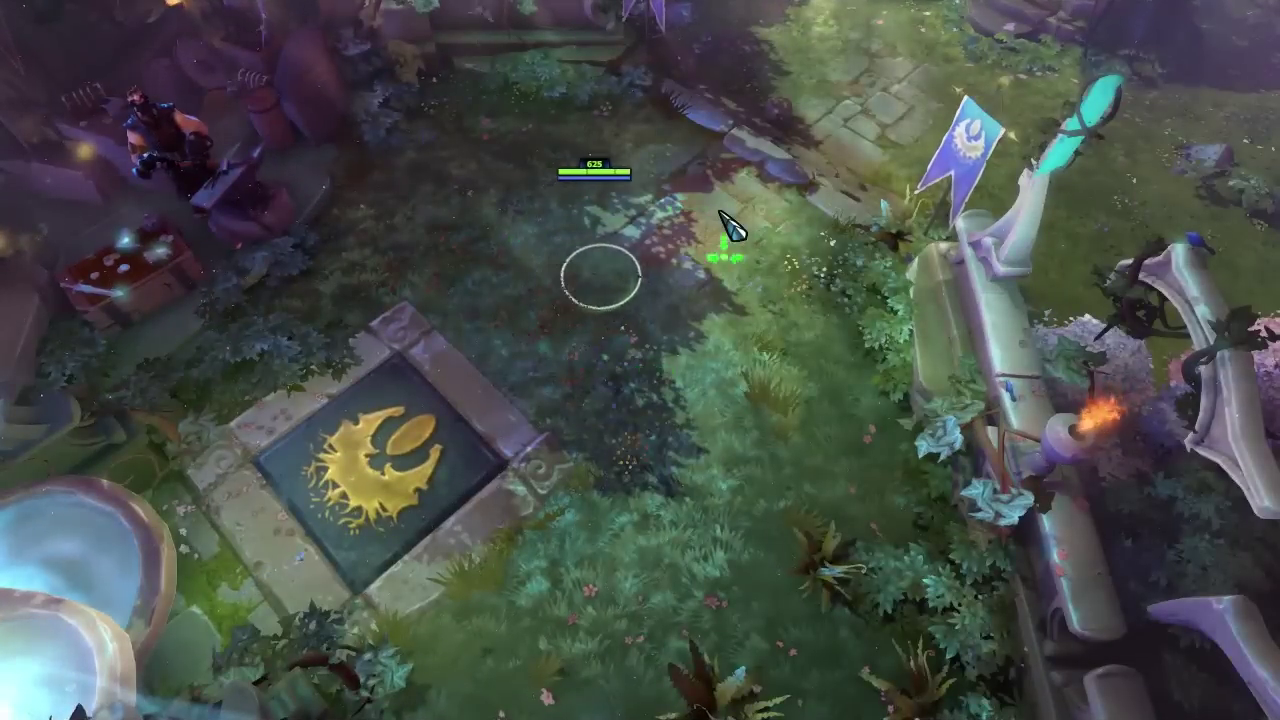